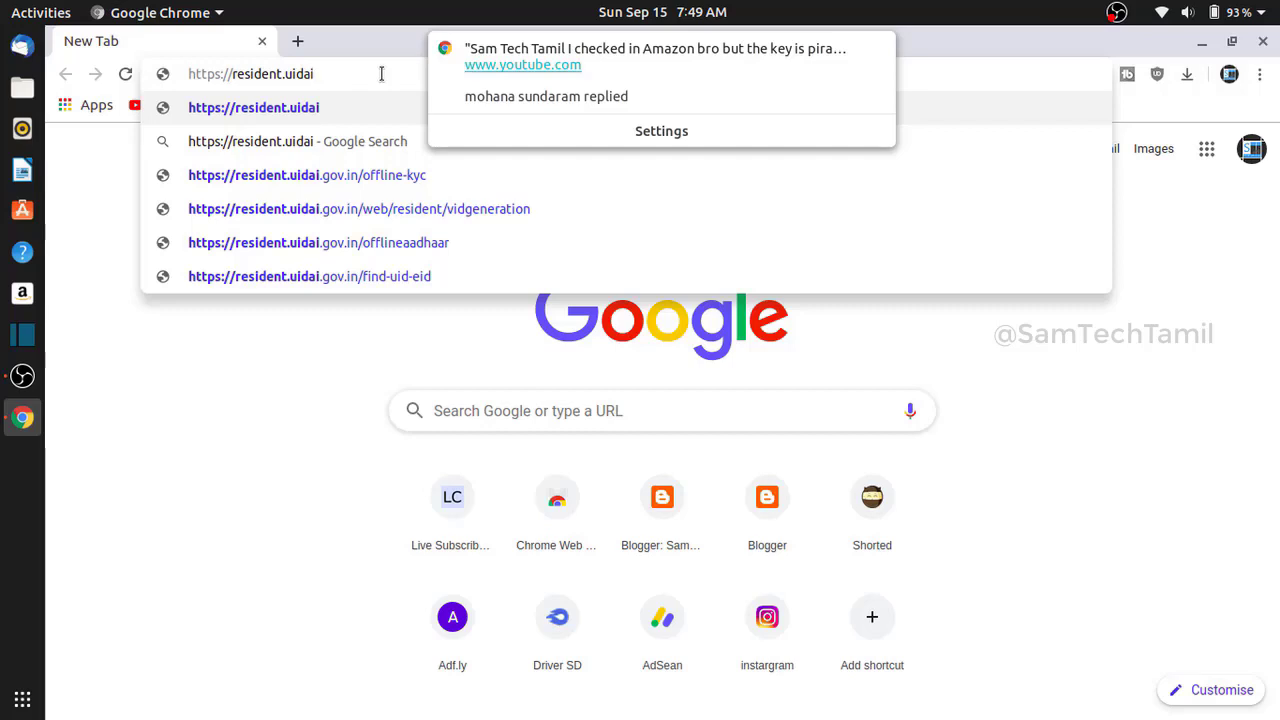
Load resident.uidai.gov.in/offlineaadhaar from the address bar suggestion in Chrome
text(.)
text(go)
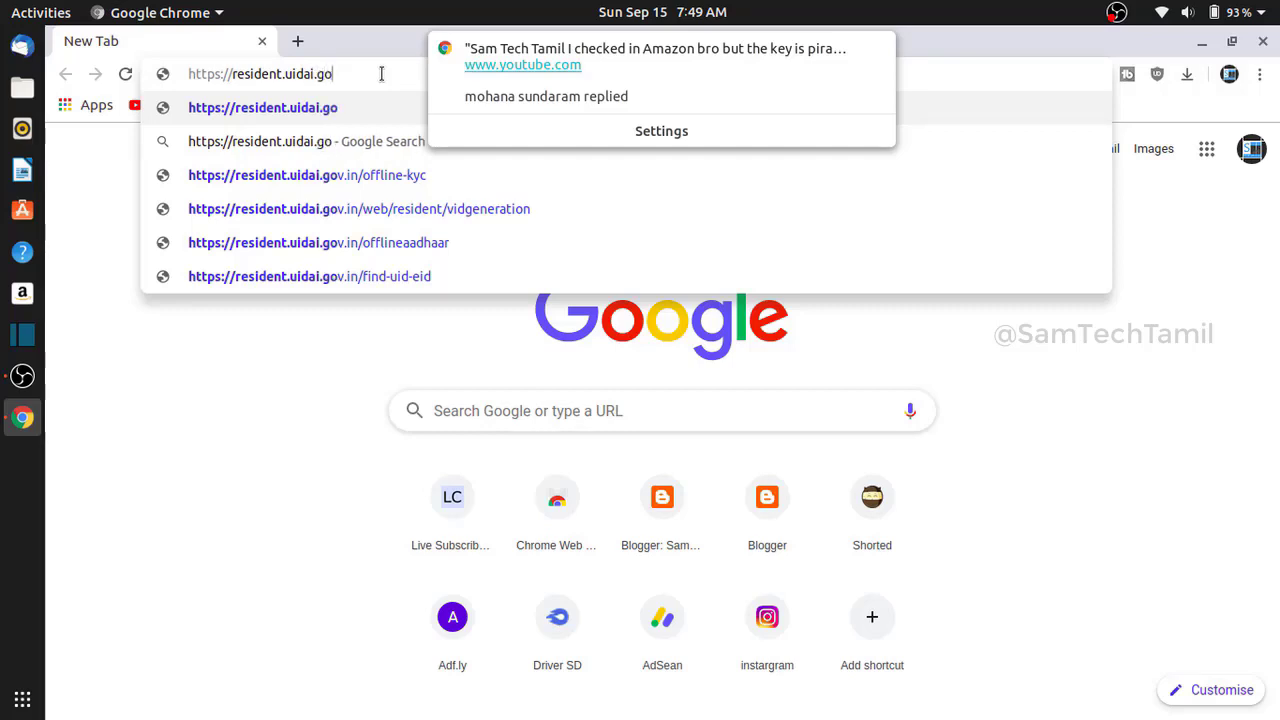
text(v.in)
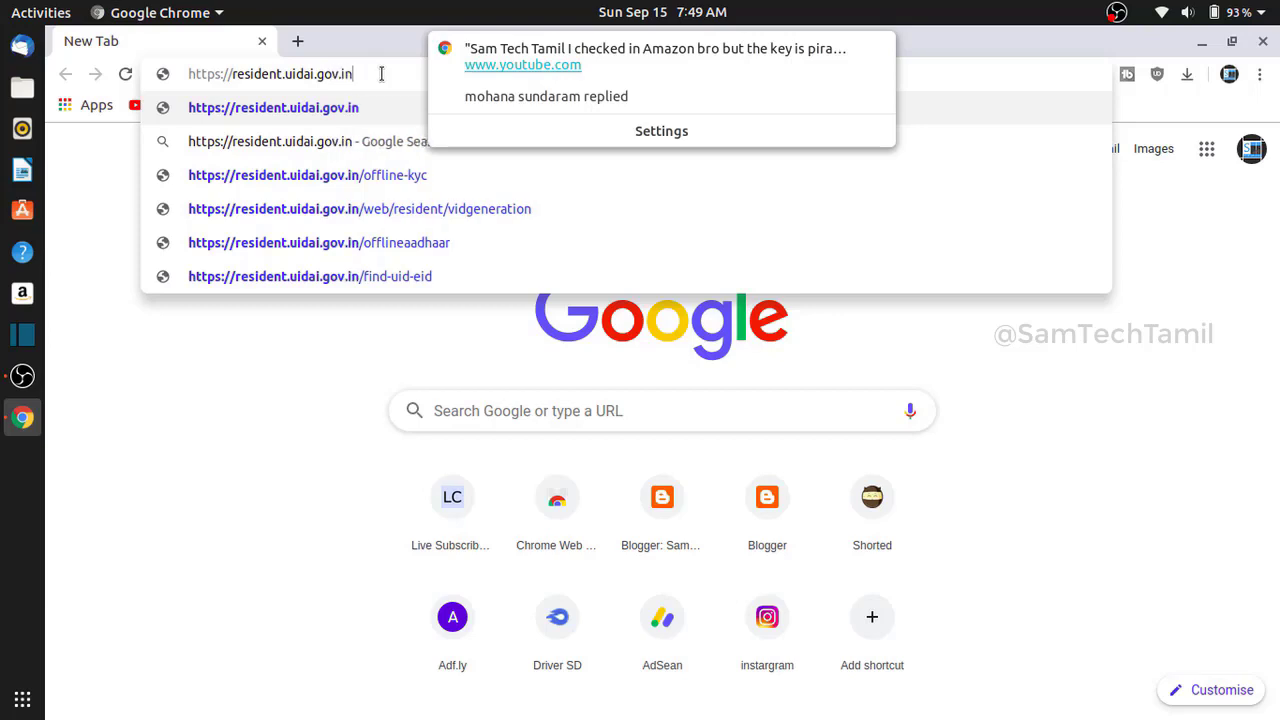
text(/)
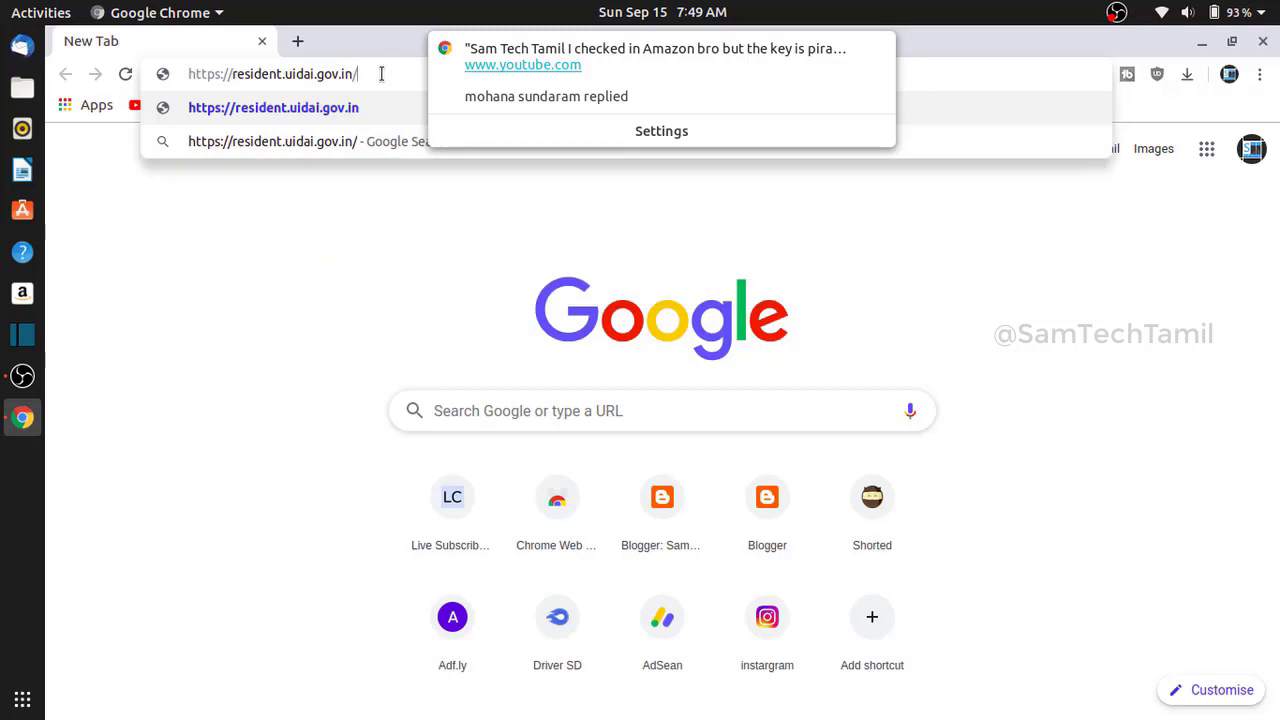
text(of)
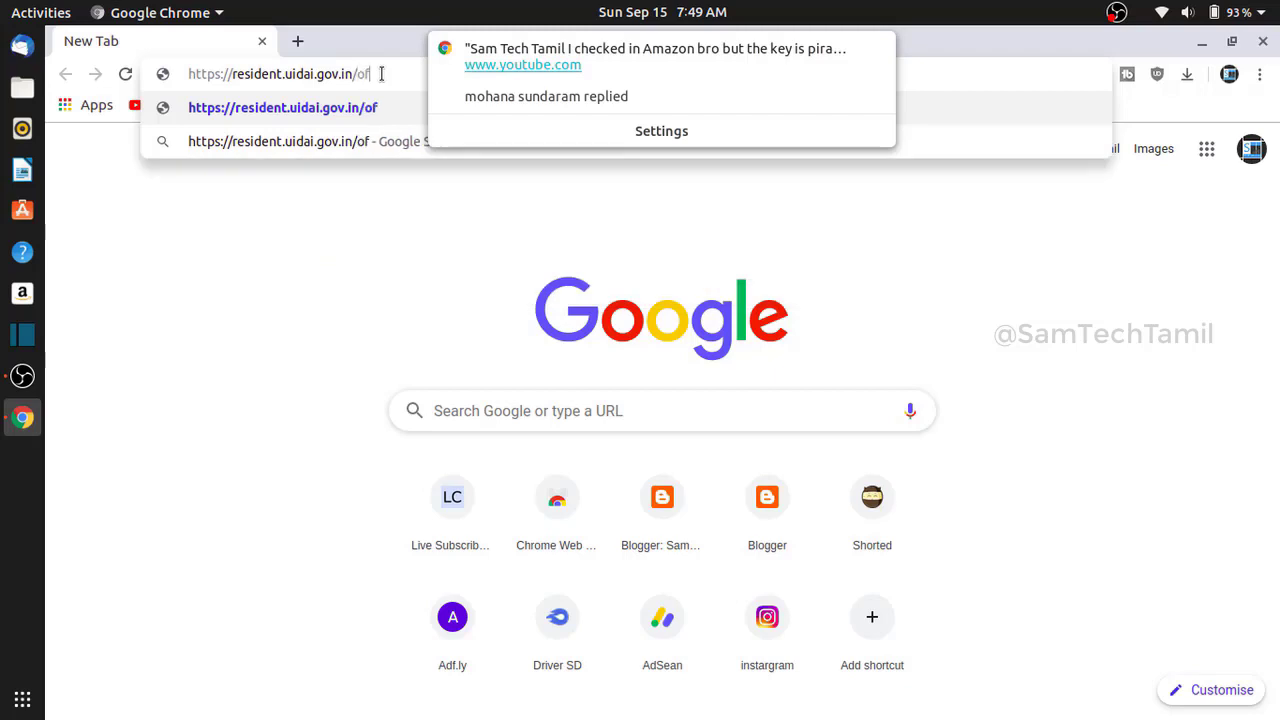
text(fline)
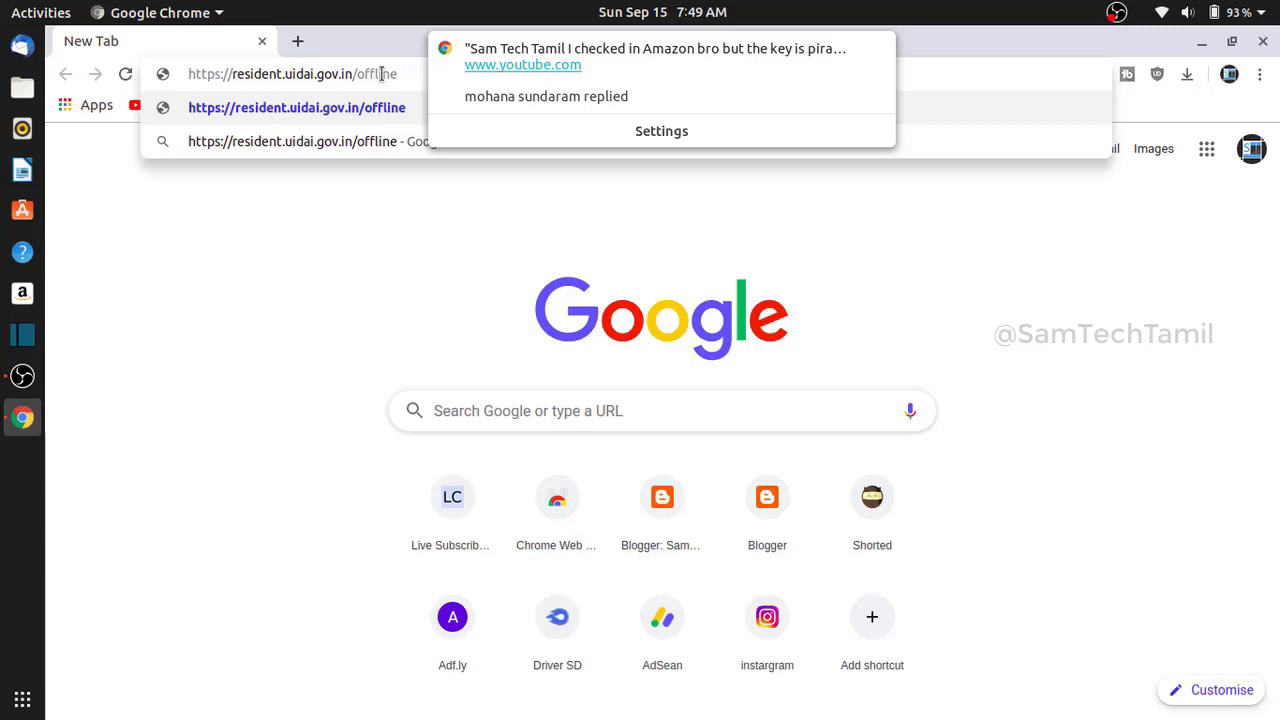
text(aa)
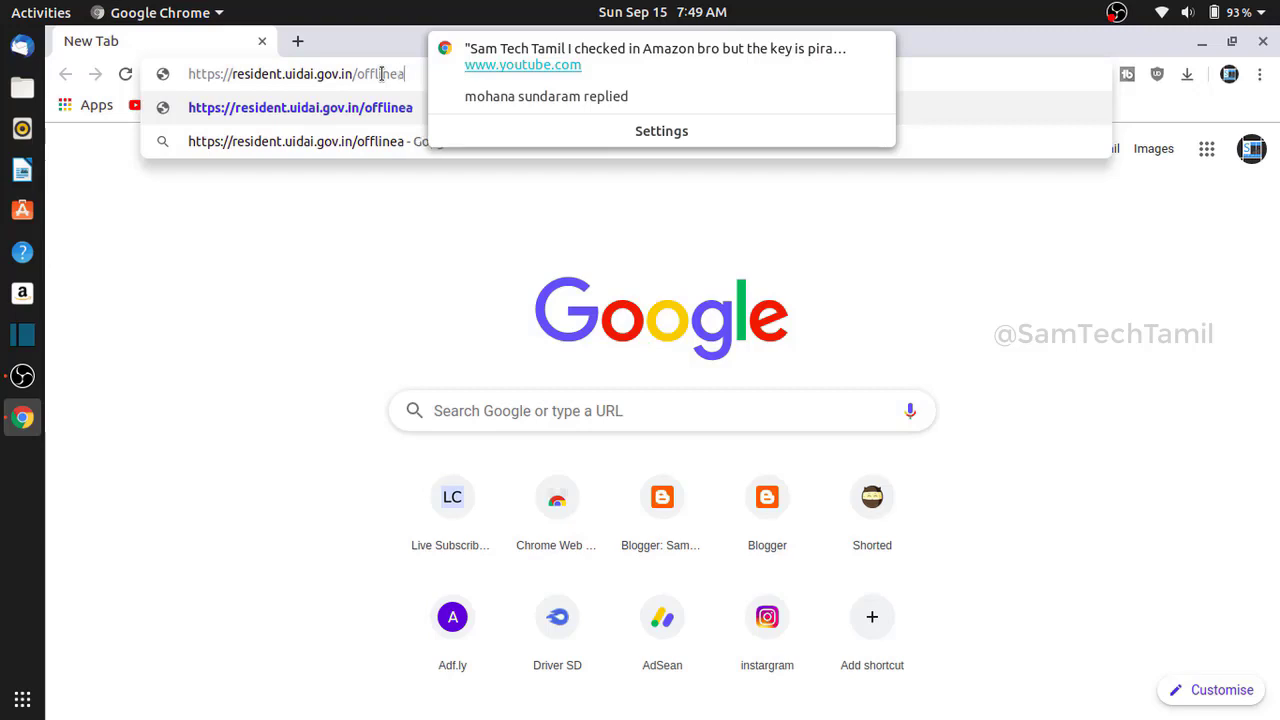
text(dhaar)
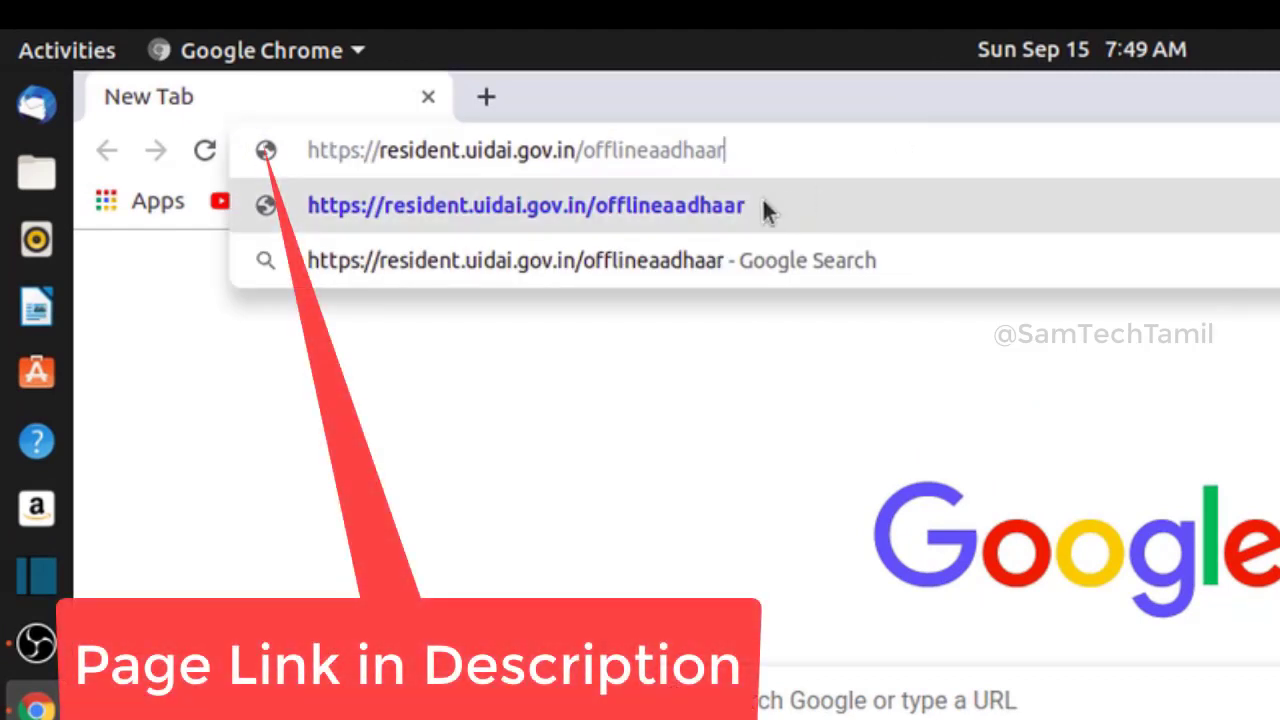
click(657, 212)
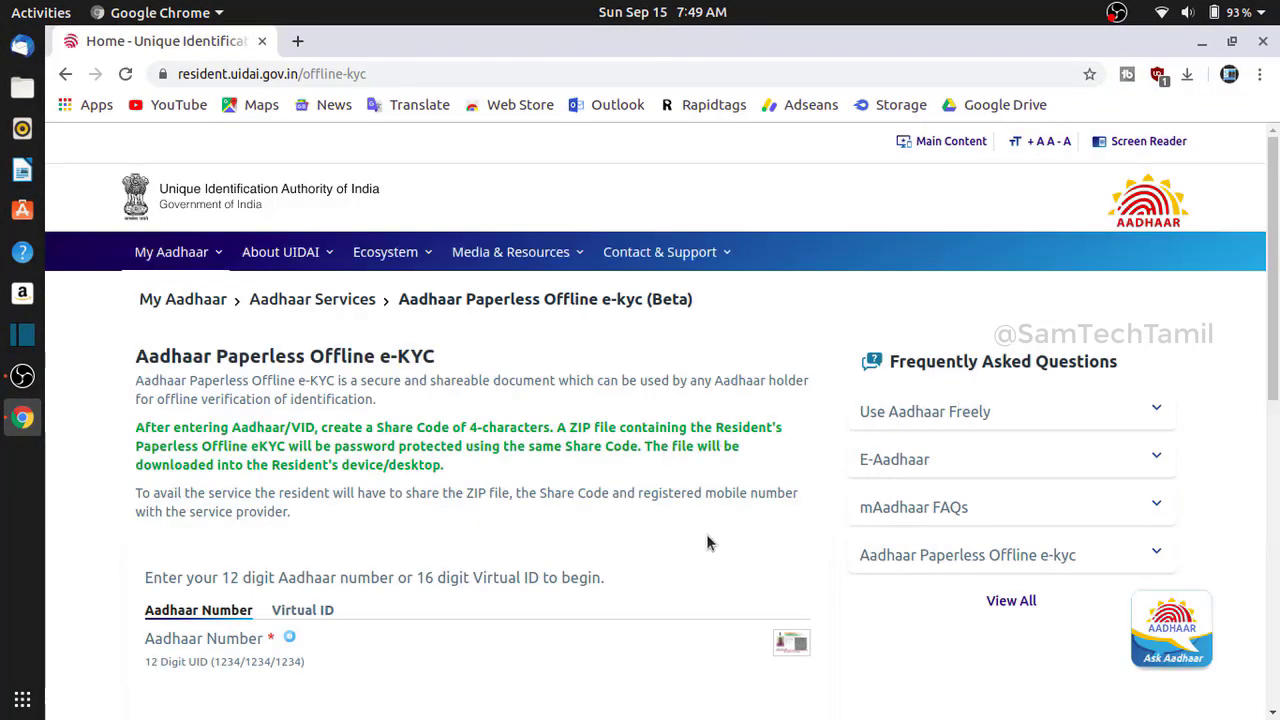
View the sample Aadhaar card beside the Aadhaar Number field, then close it
scroll(732, 557, down, 3)
scroll(732, 557, down, 2)
scroll(732, 557, up, 2)
scroll(732, 557, up, 3)
scroll(732, 557, down, 4)
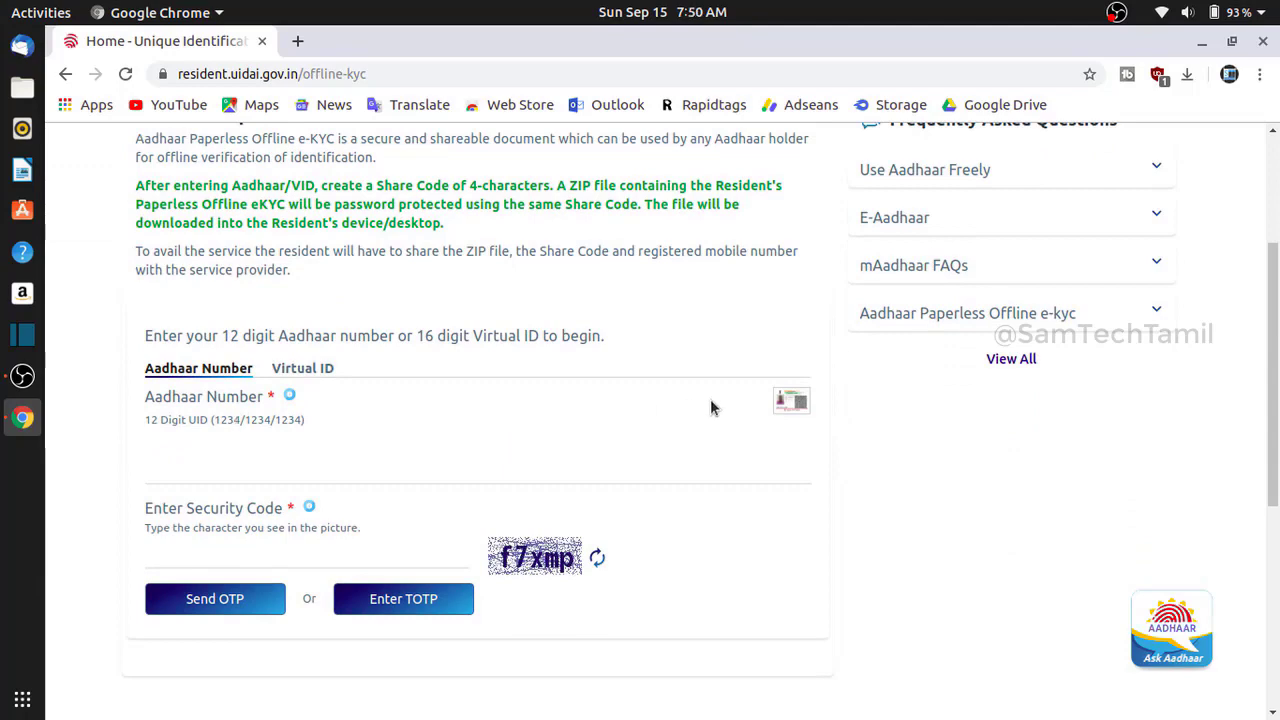
click(781, 404)
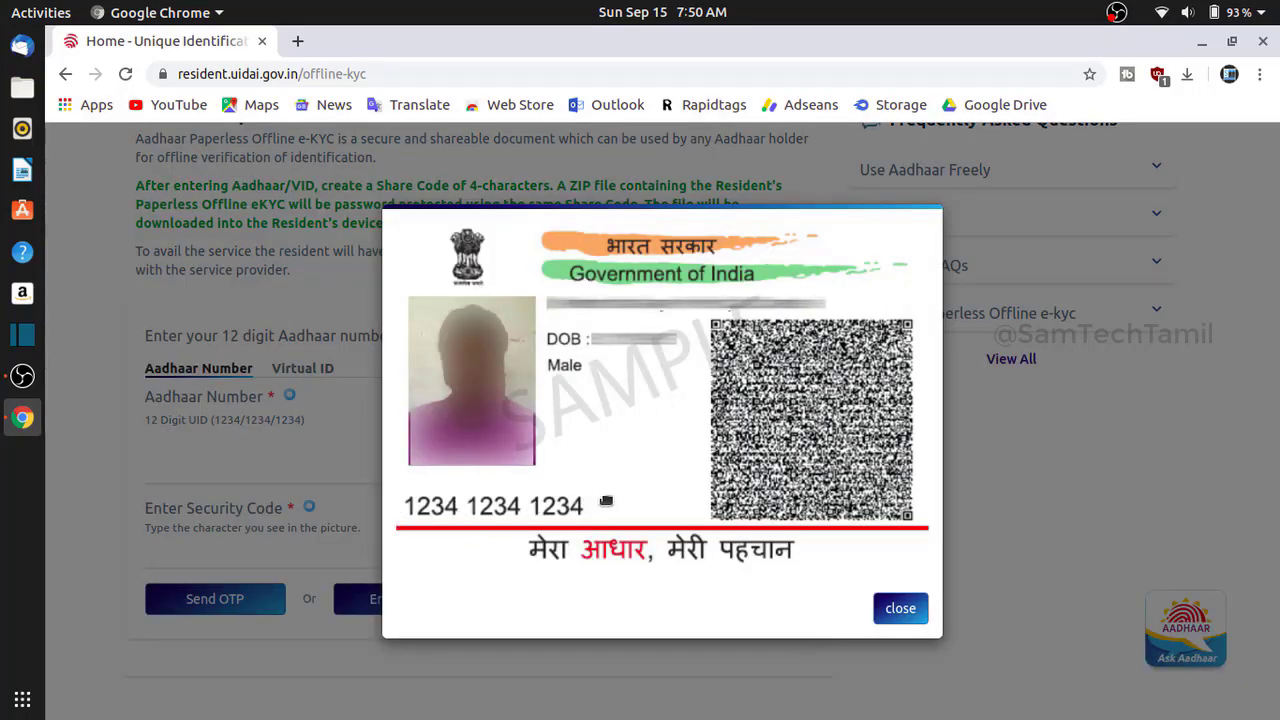
click(900, 608)
Type the resident's 12-digit Aadhaar number into the Aadhaar Number field
scroll(914, 623, down, 2)
click(300, 352)
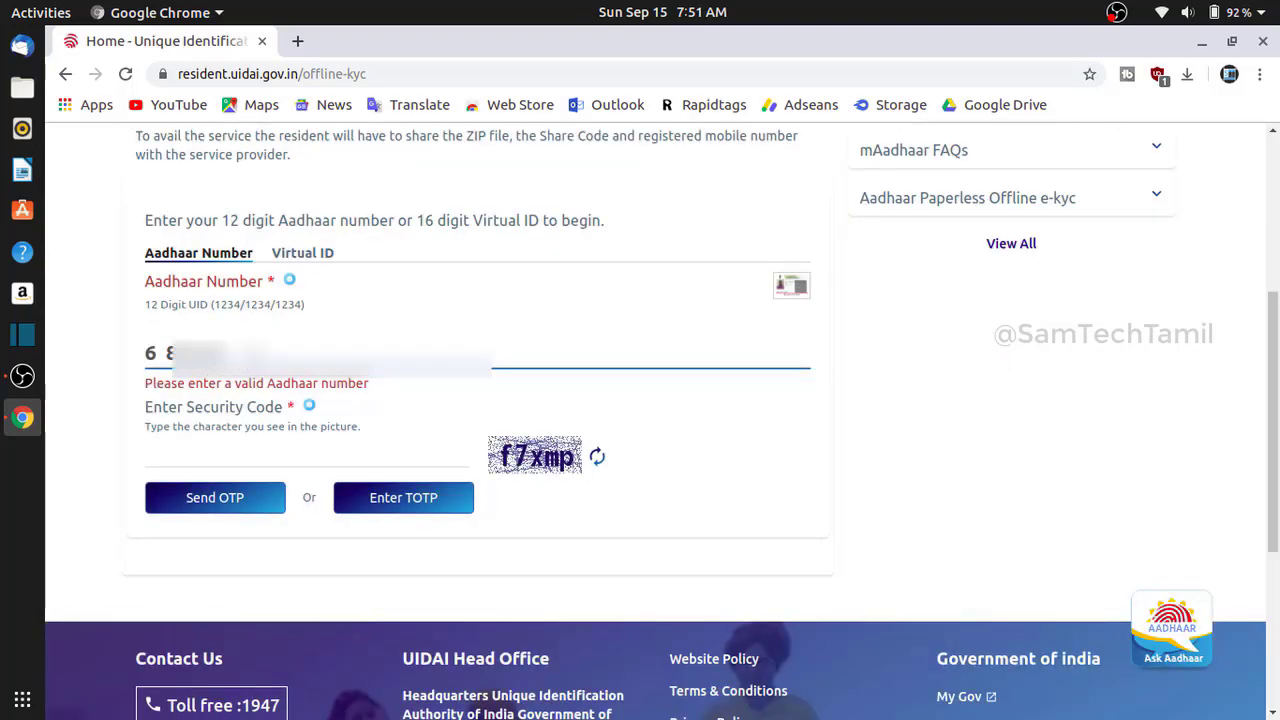
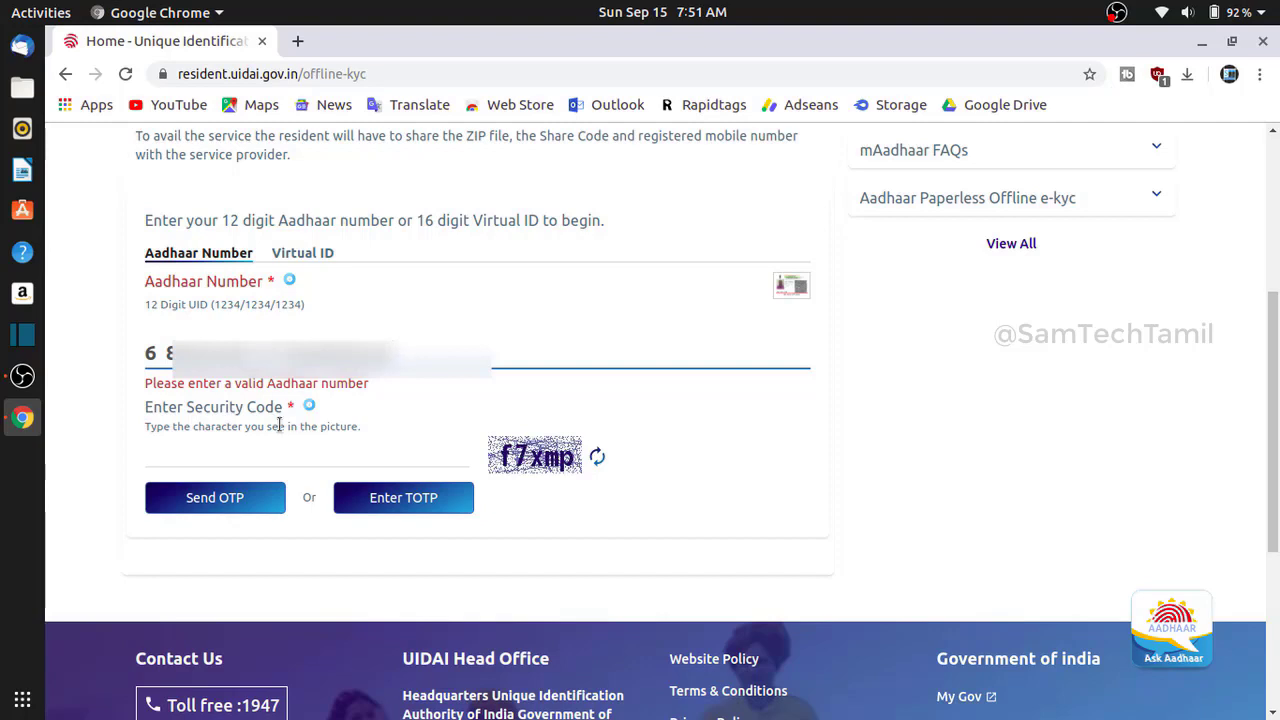
Enter the captcha in Security Code and send an OTP to the registered mobile
click(243, 457)
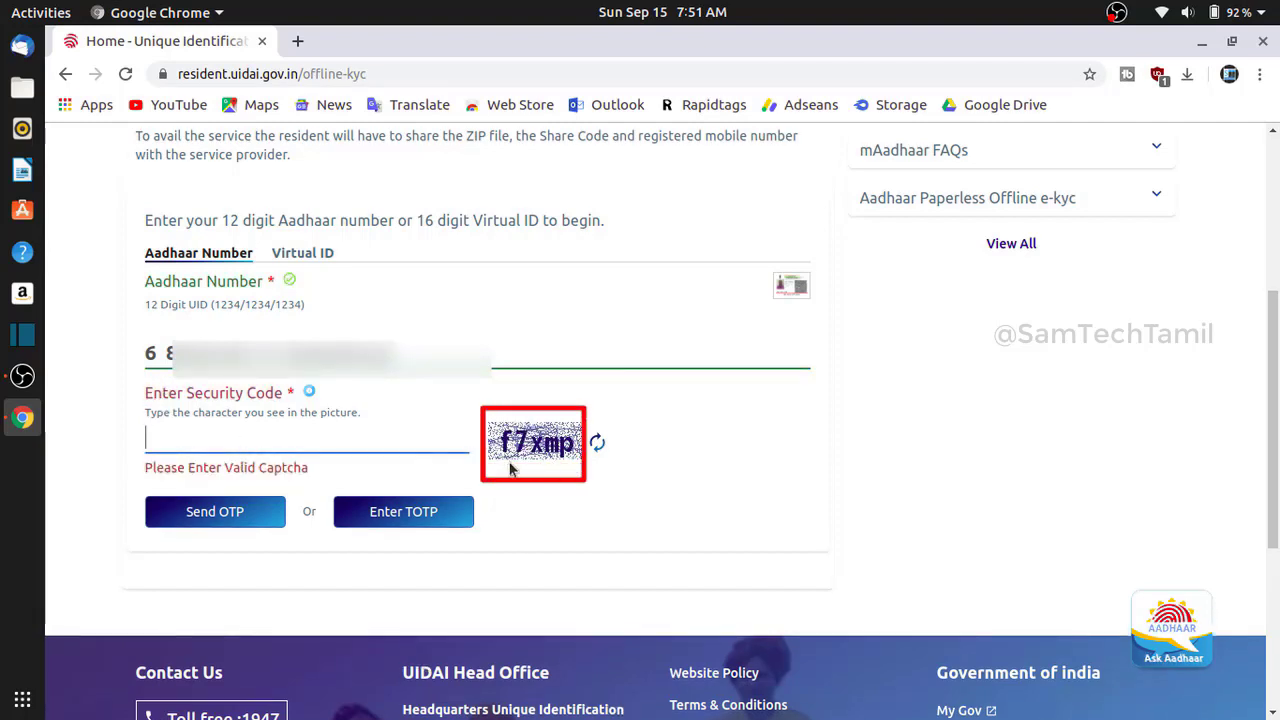
text(f7xmp)
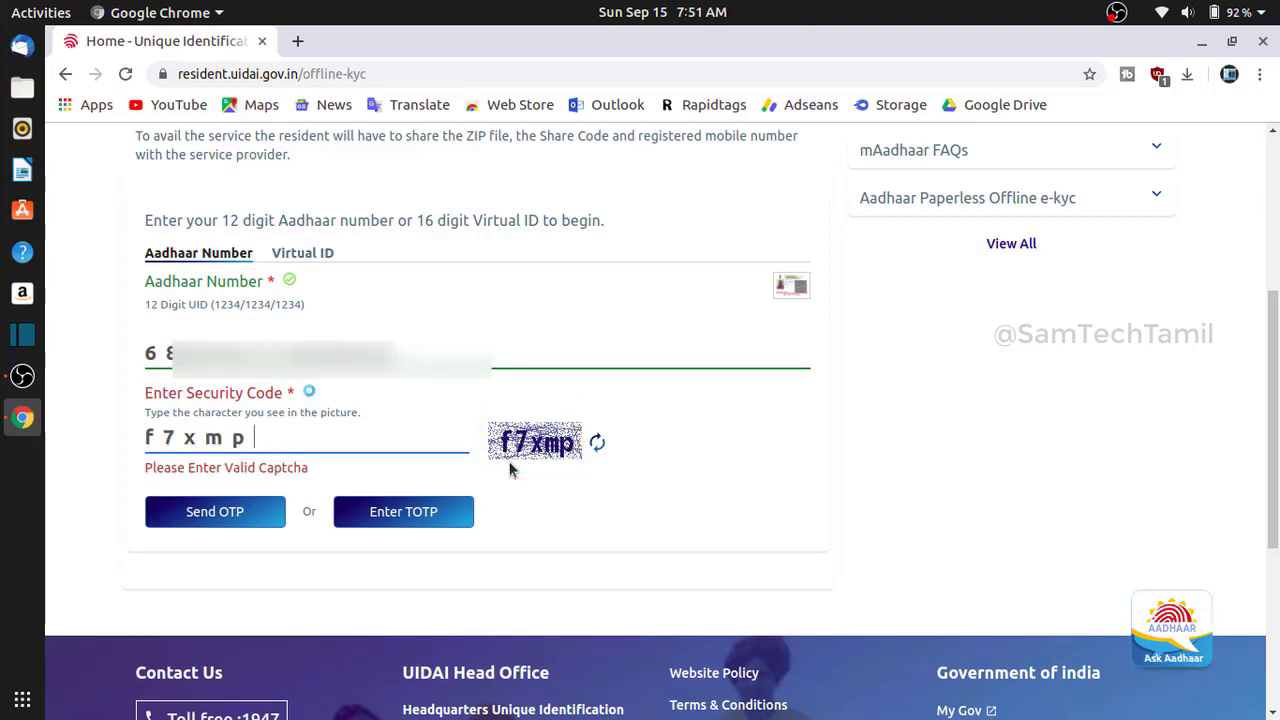
click(232, 516)
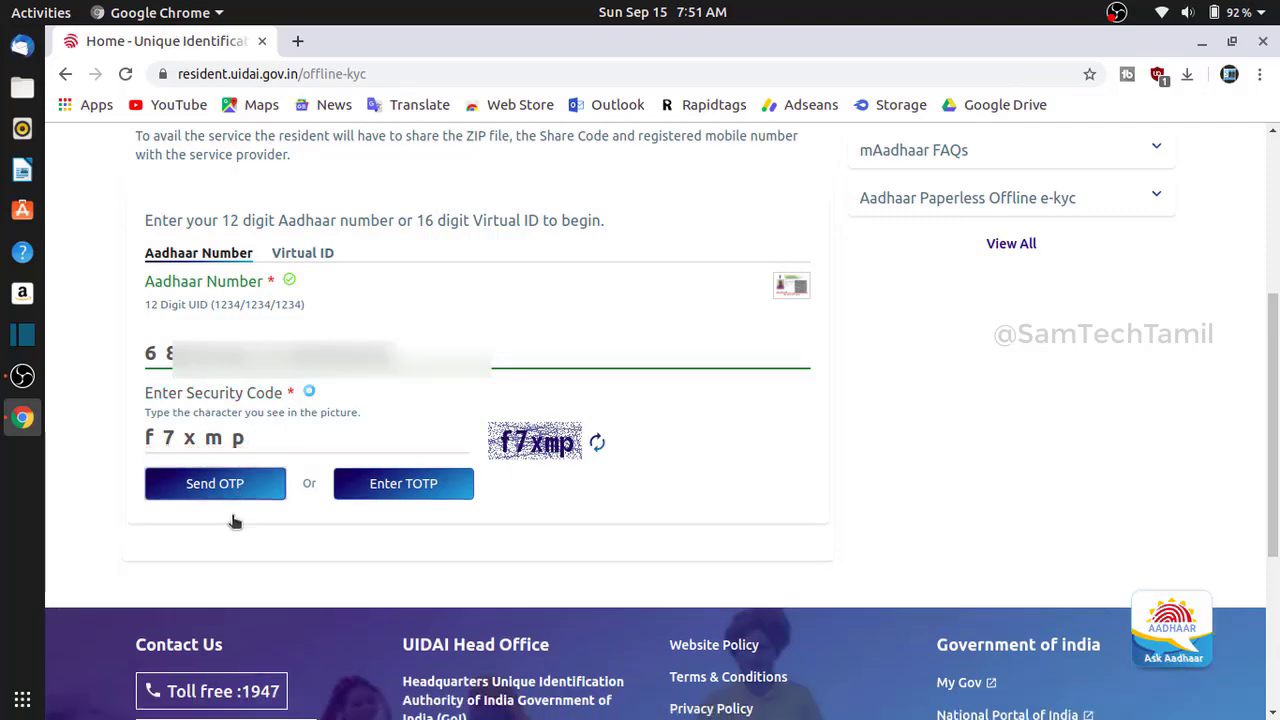
click(220, 484)
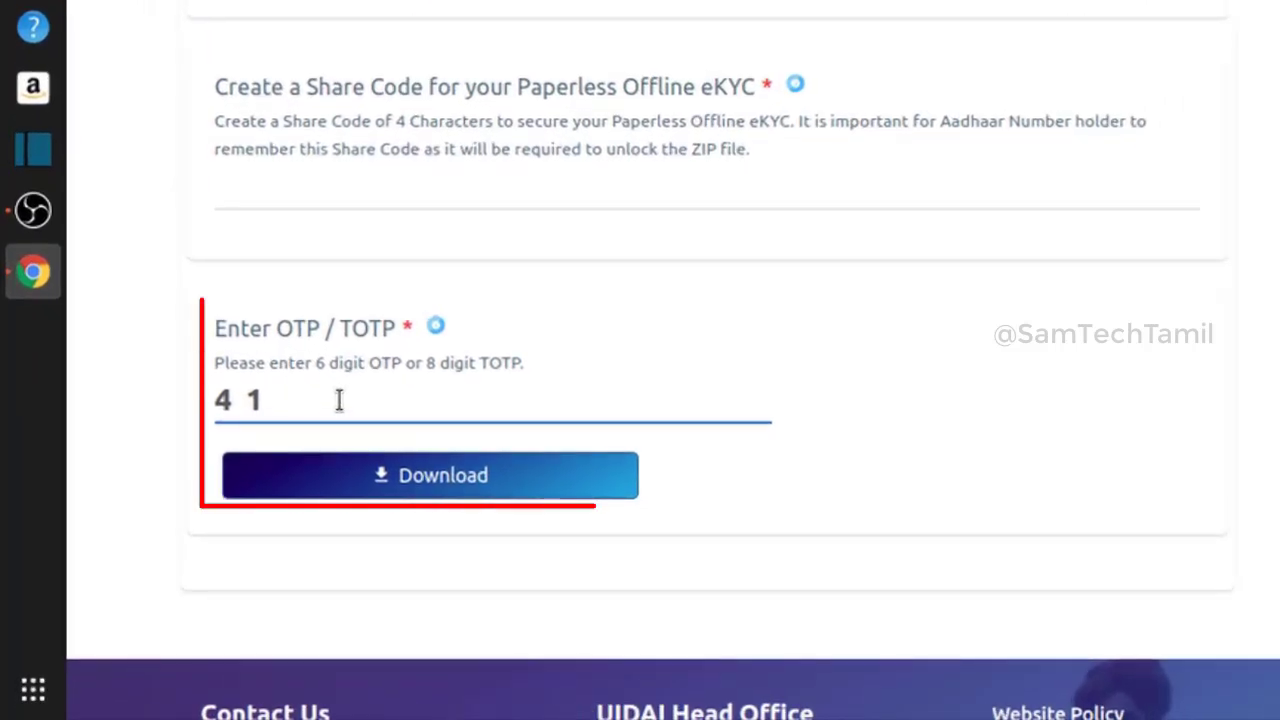
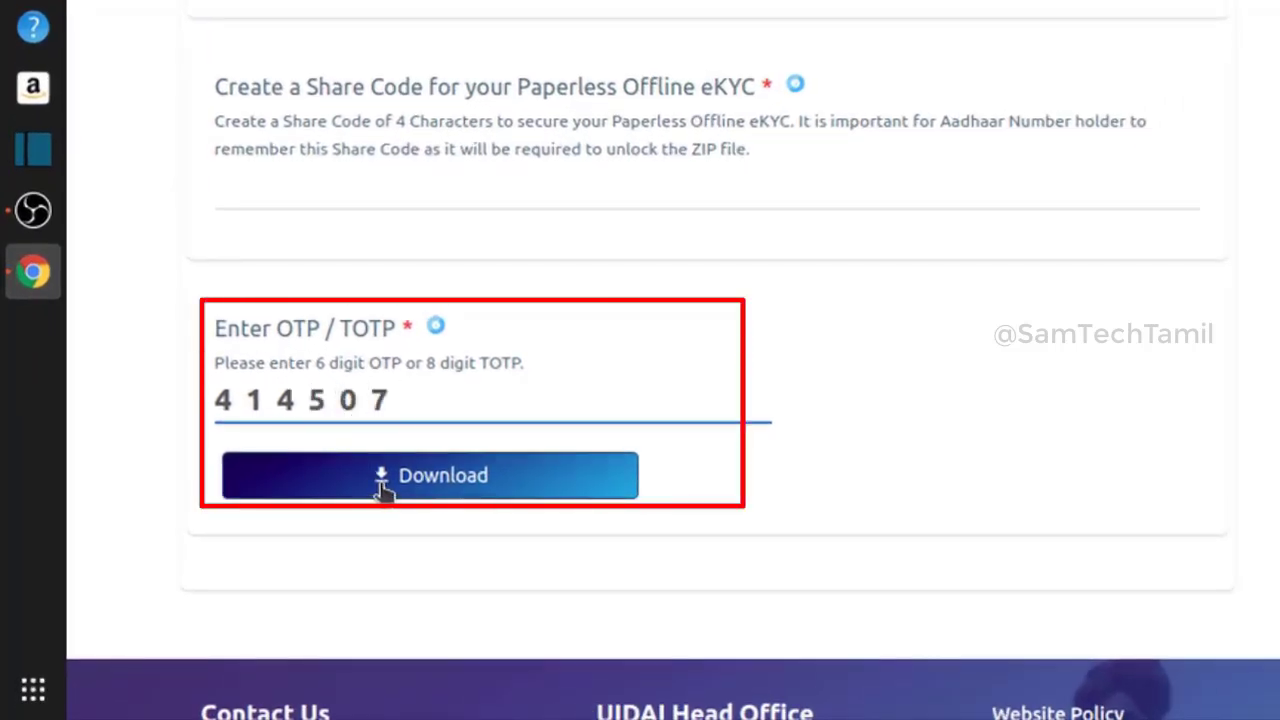
Enter the received OTP and a share code, then download the offline e-KYC ZIP
click(382, 487)
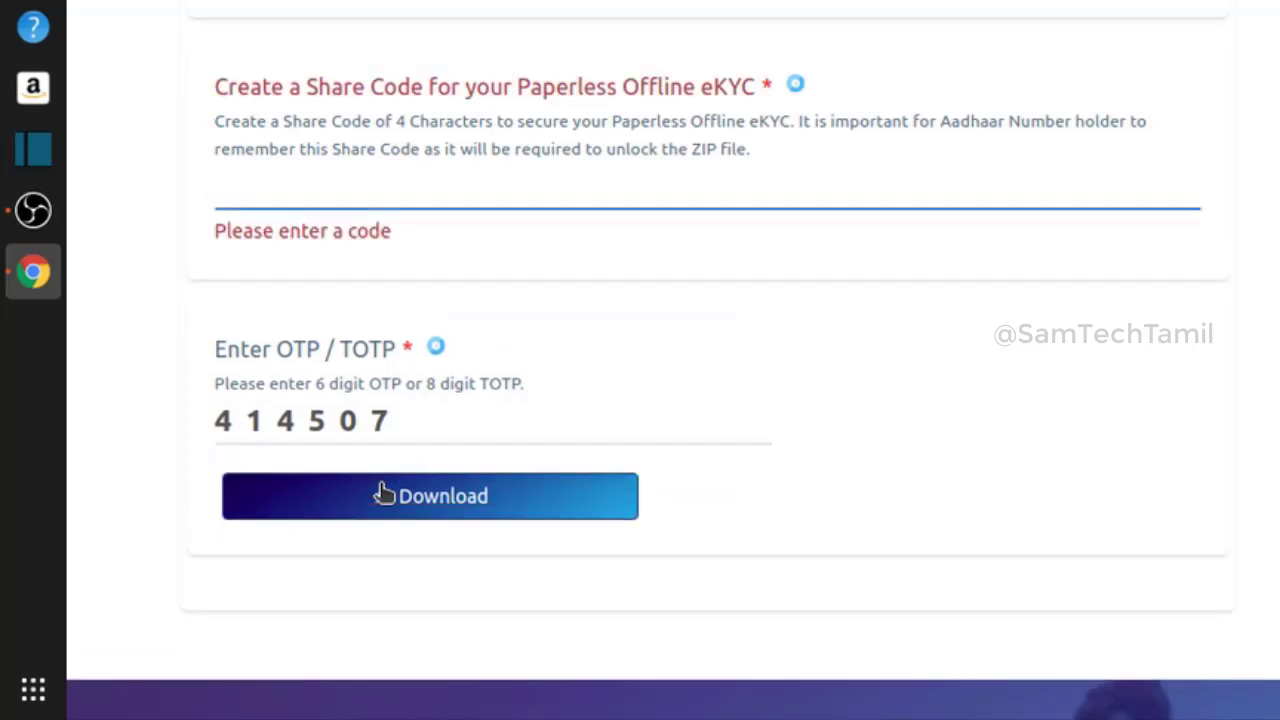
click(390, 190)
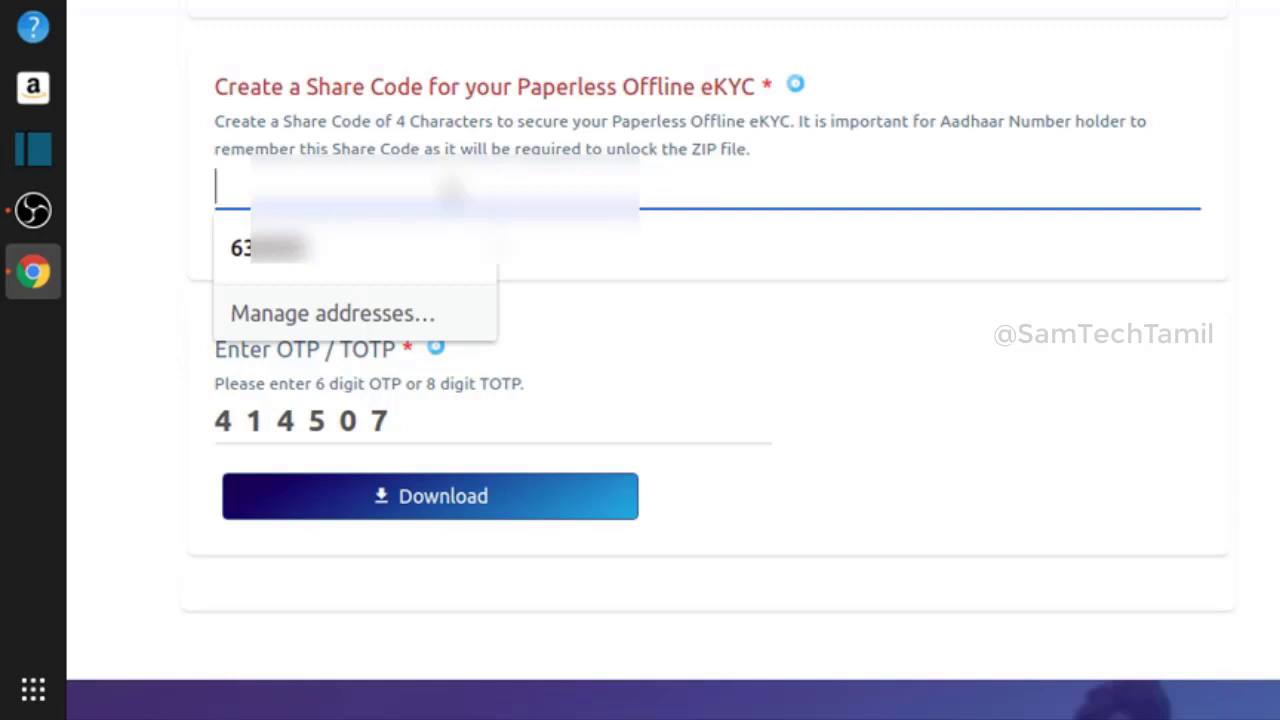
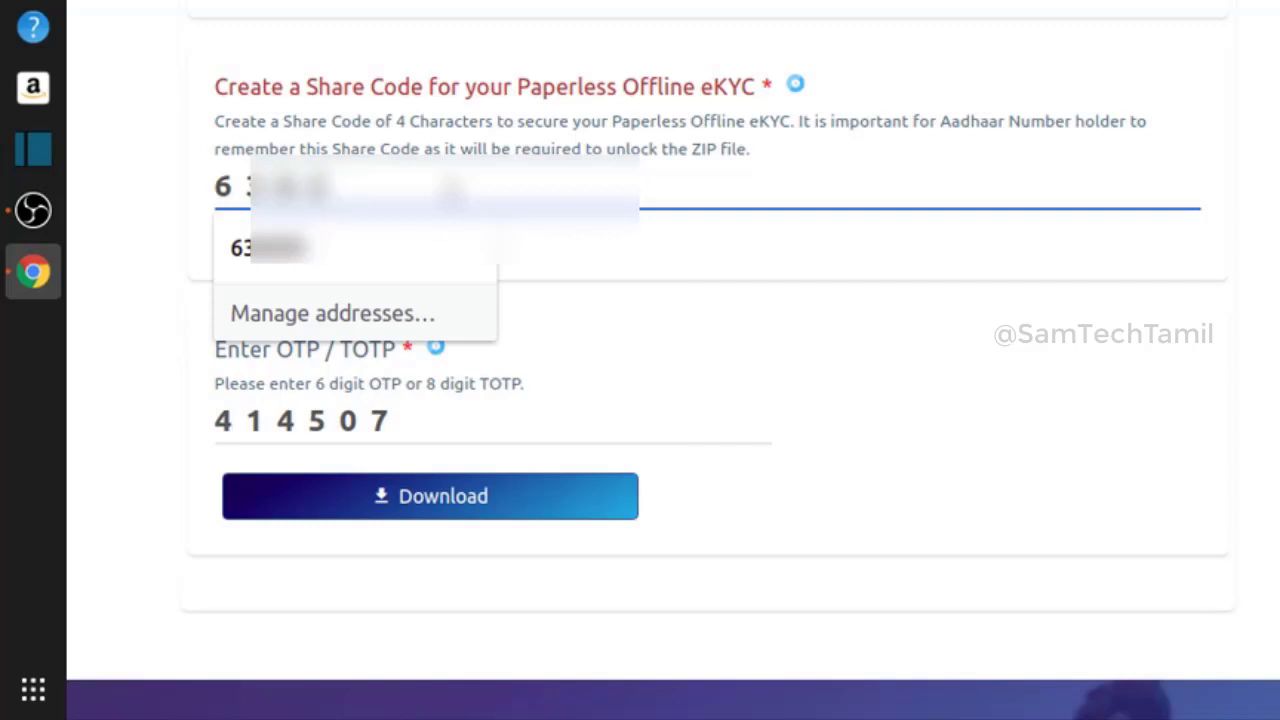
click(529, 497)
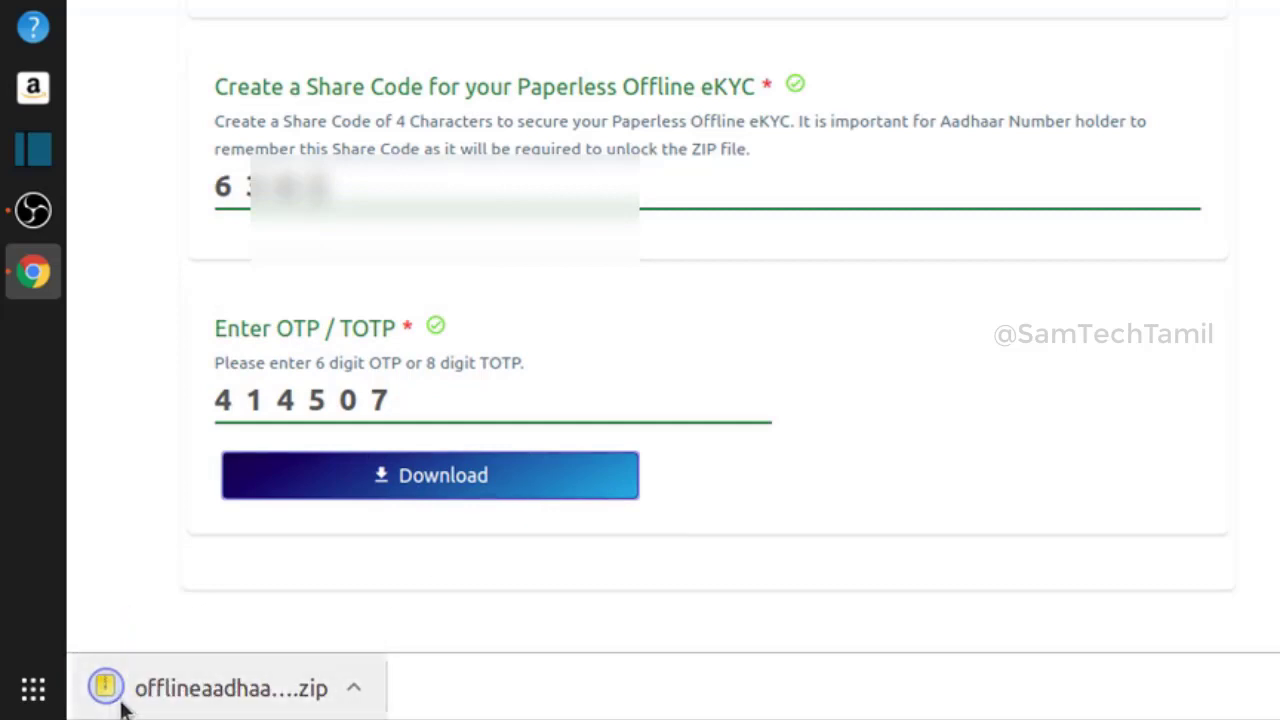
Show the downloaded offline Aadhaar ZIP in Downloads and open its context menu
click(354, 690)
click(443, 589)
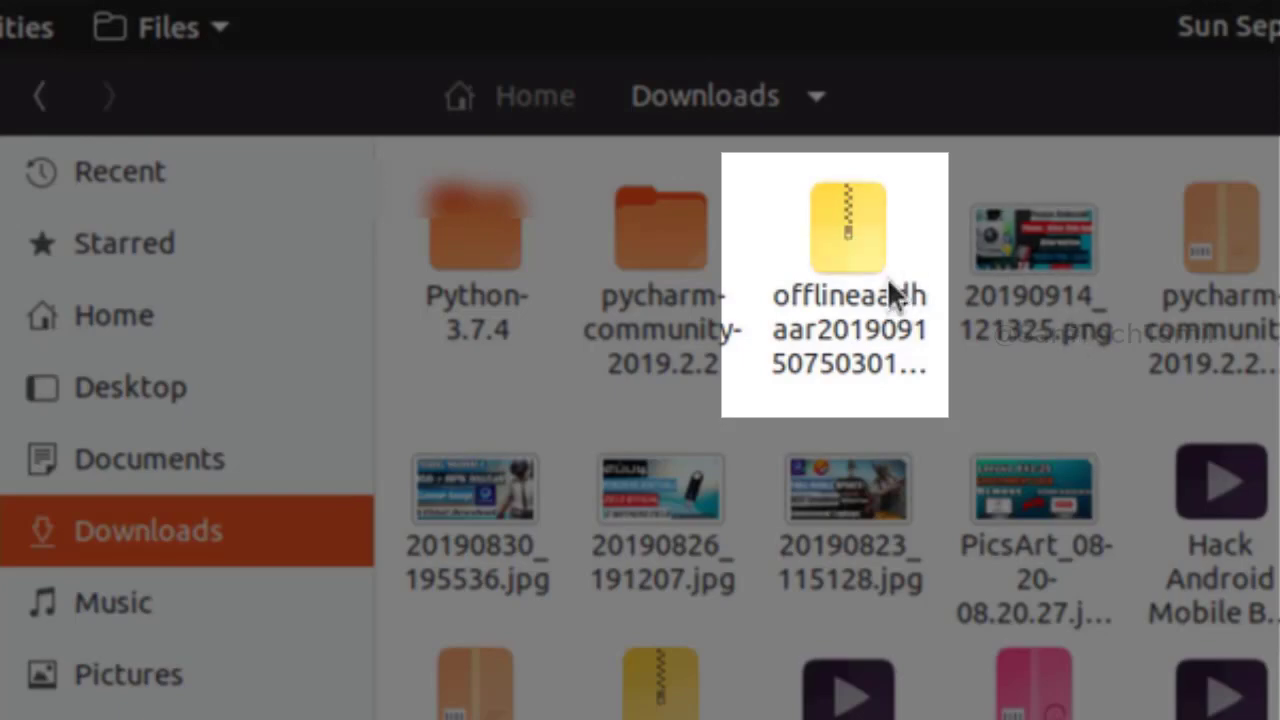
right_click(841, 248)
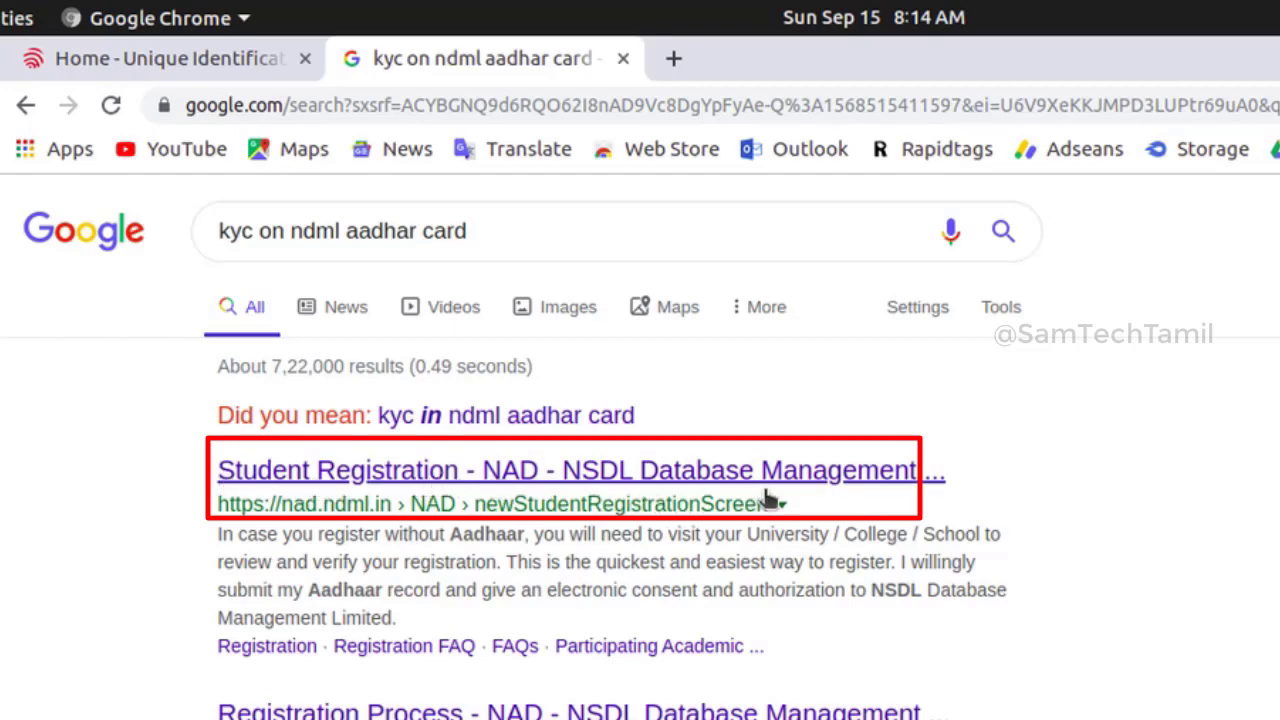
Open the 'Student Registration - NAD - NSDL' result and scroll to the Aadhaar upload form
click(830, 478)
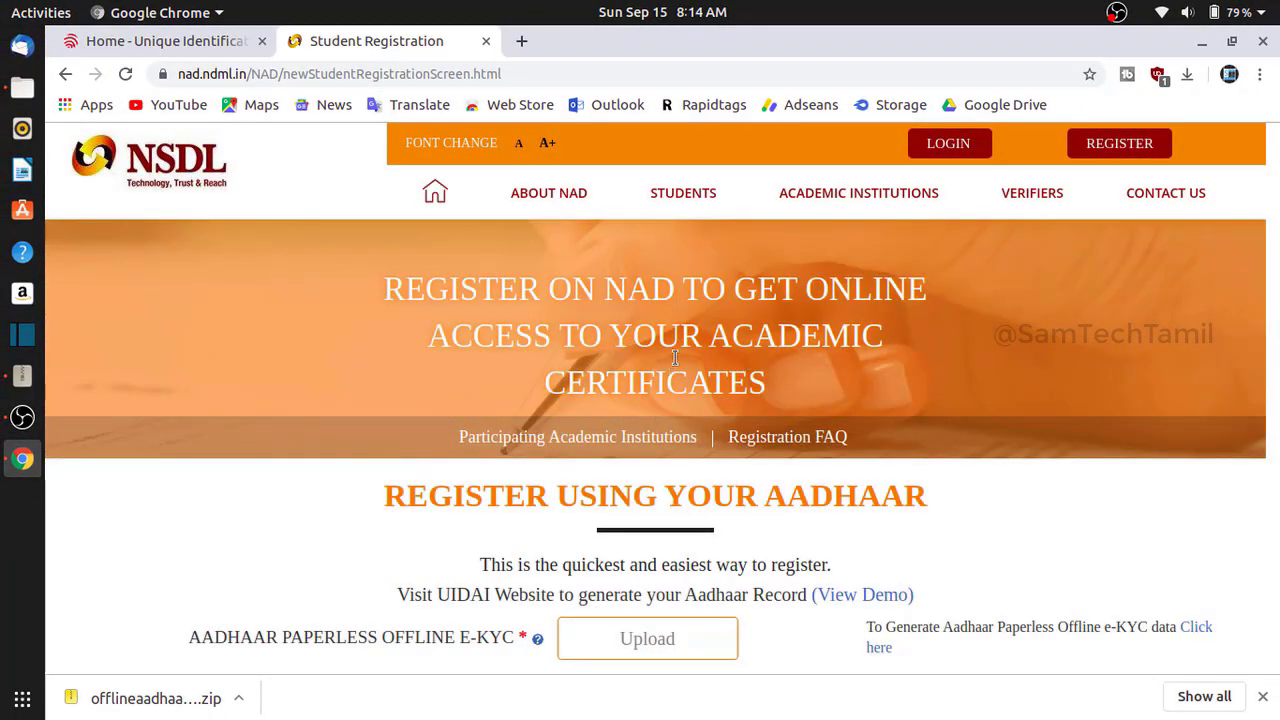
scroll(851, 494, down, 2)
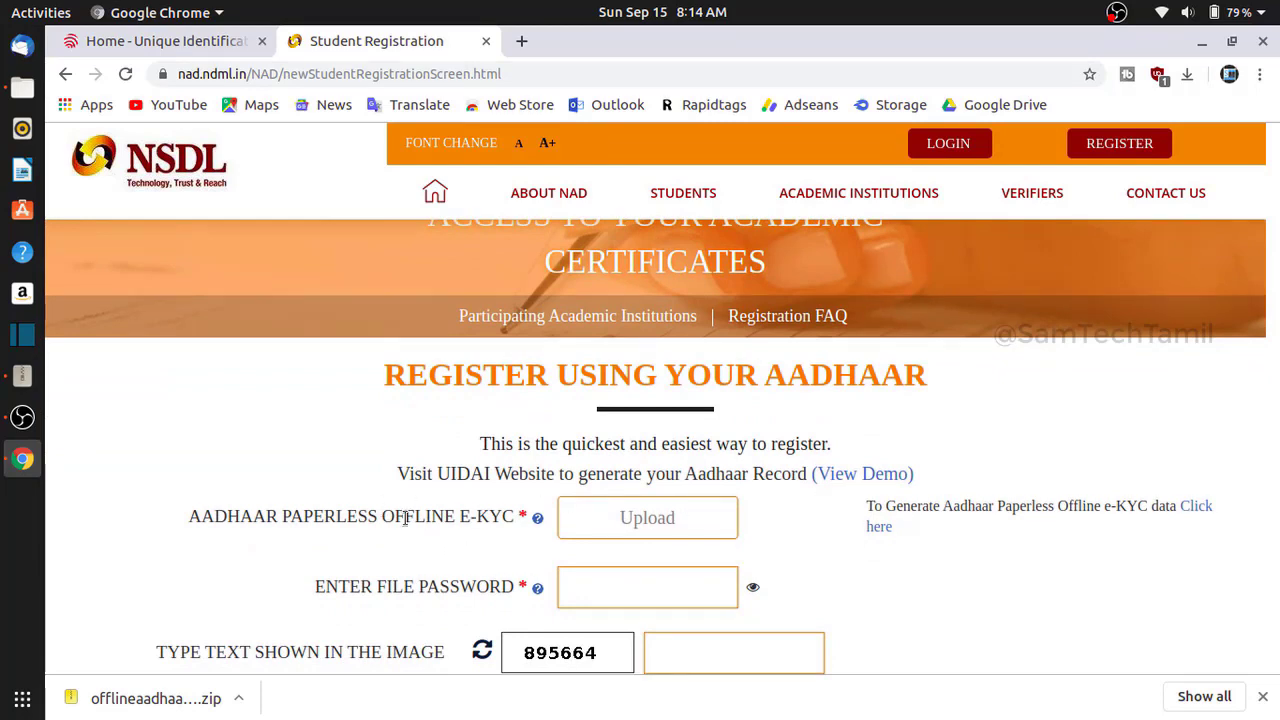
Upload offlineaadhaar20190915080700261.zip from Downloads to the registration form
click(647, 529)
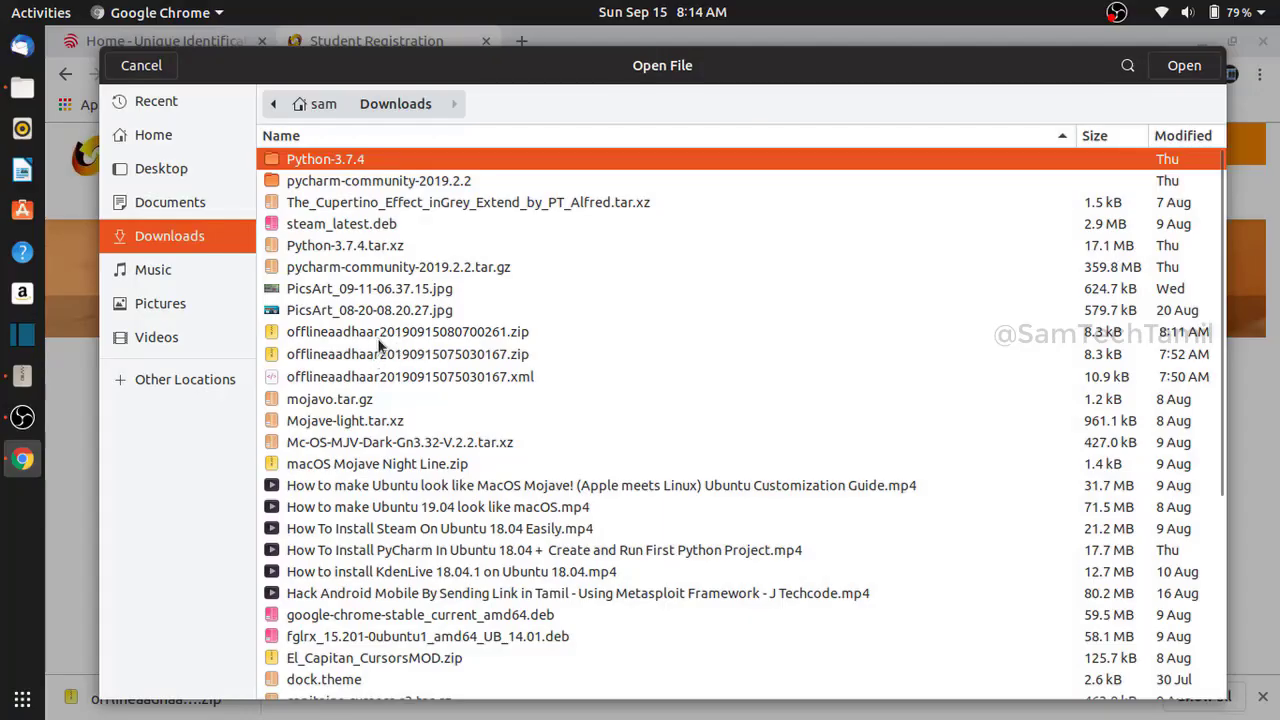
click(376, 338)
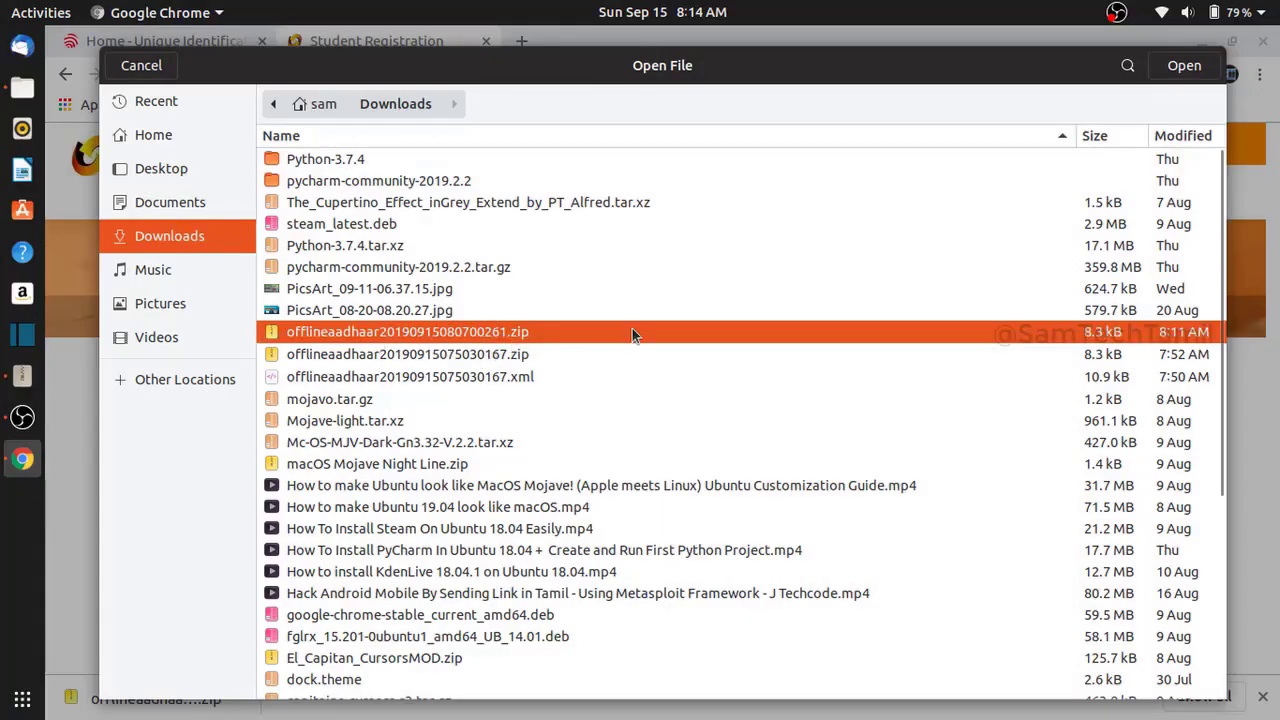
click(1182, 66)
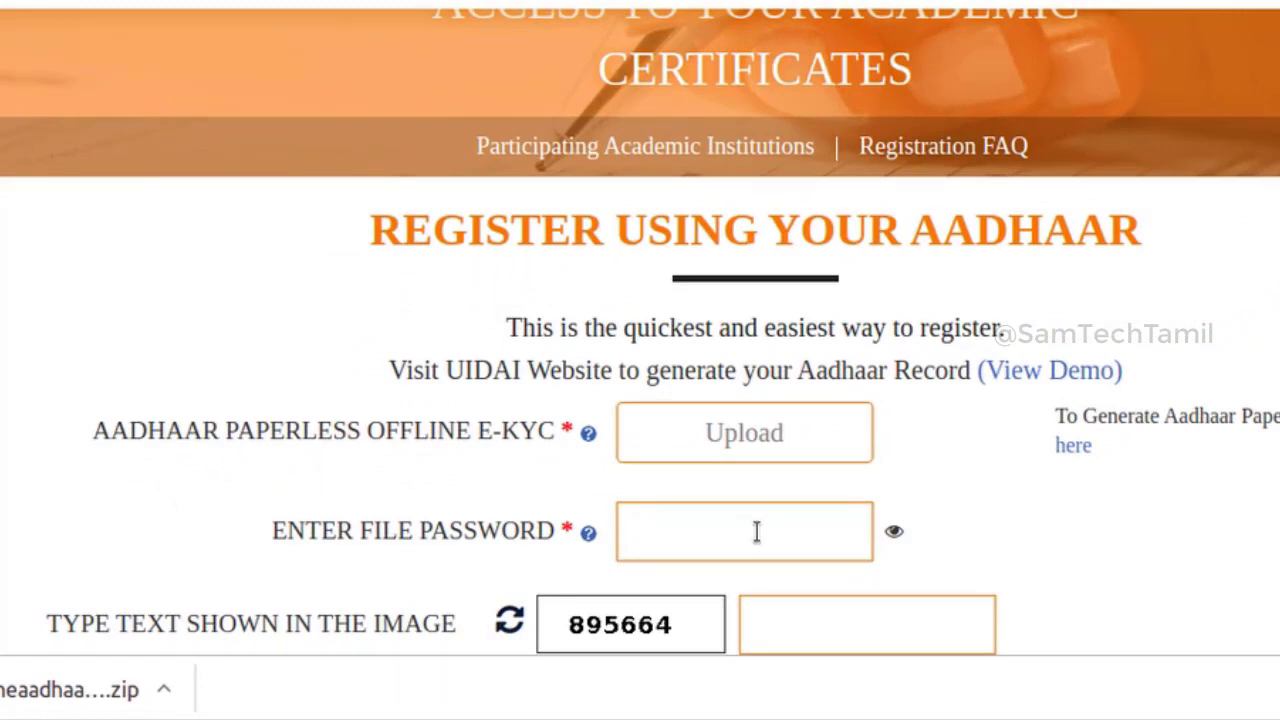
Enter the e-KYC file password and captcha, tick consent, and submit the Aadhaar registration
scroll(757, 531, down, 2)
click(718, 300)
text(****)
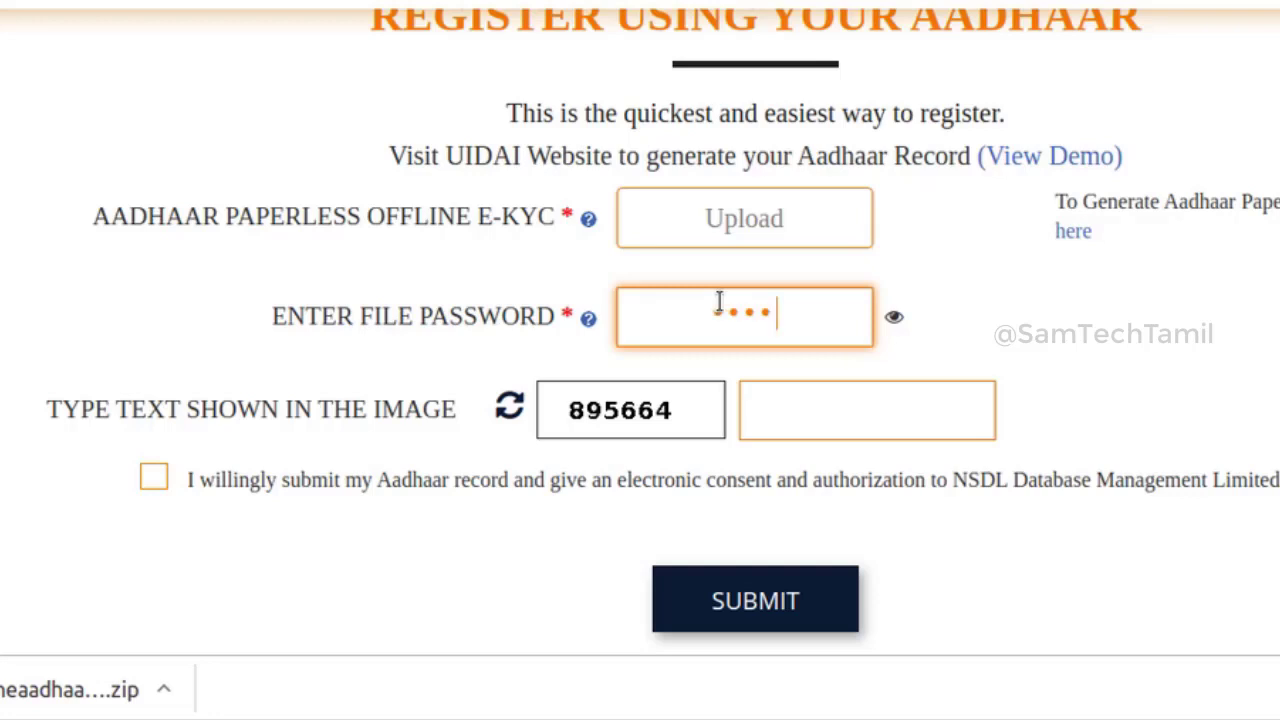
click(820, 407)
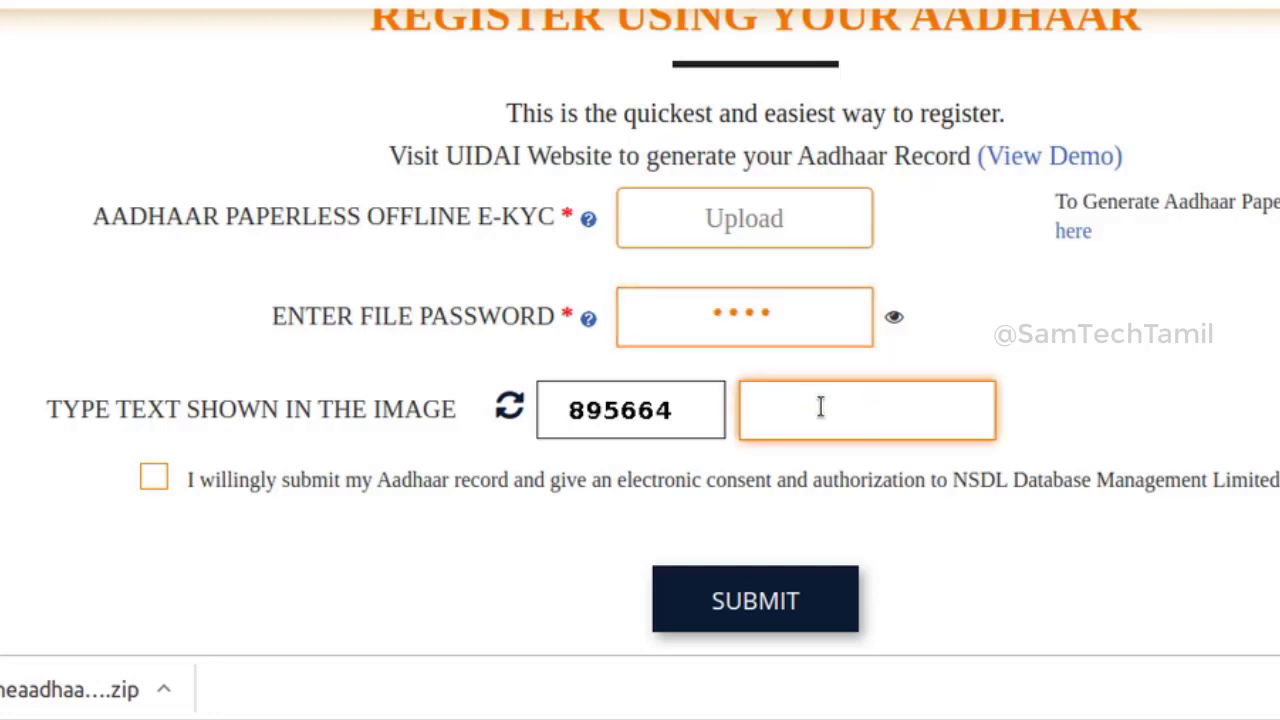
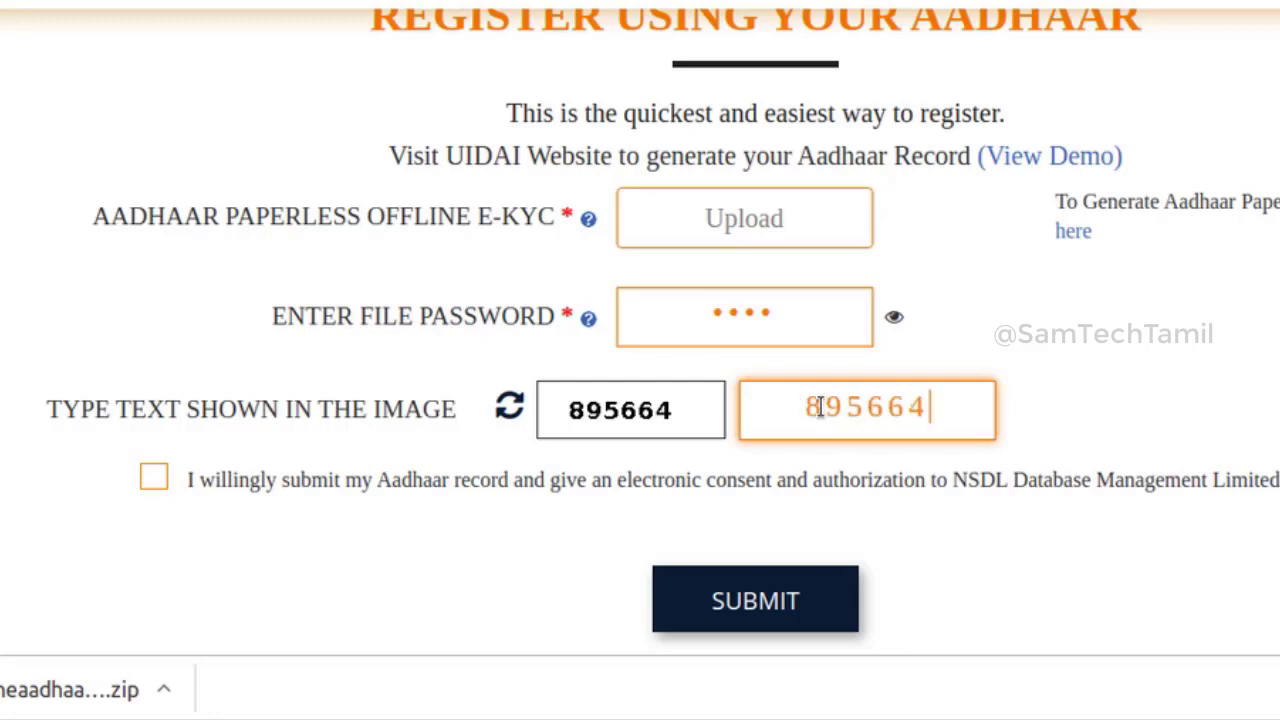
click(148, 482)
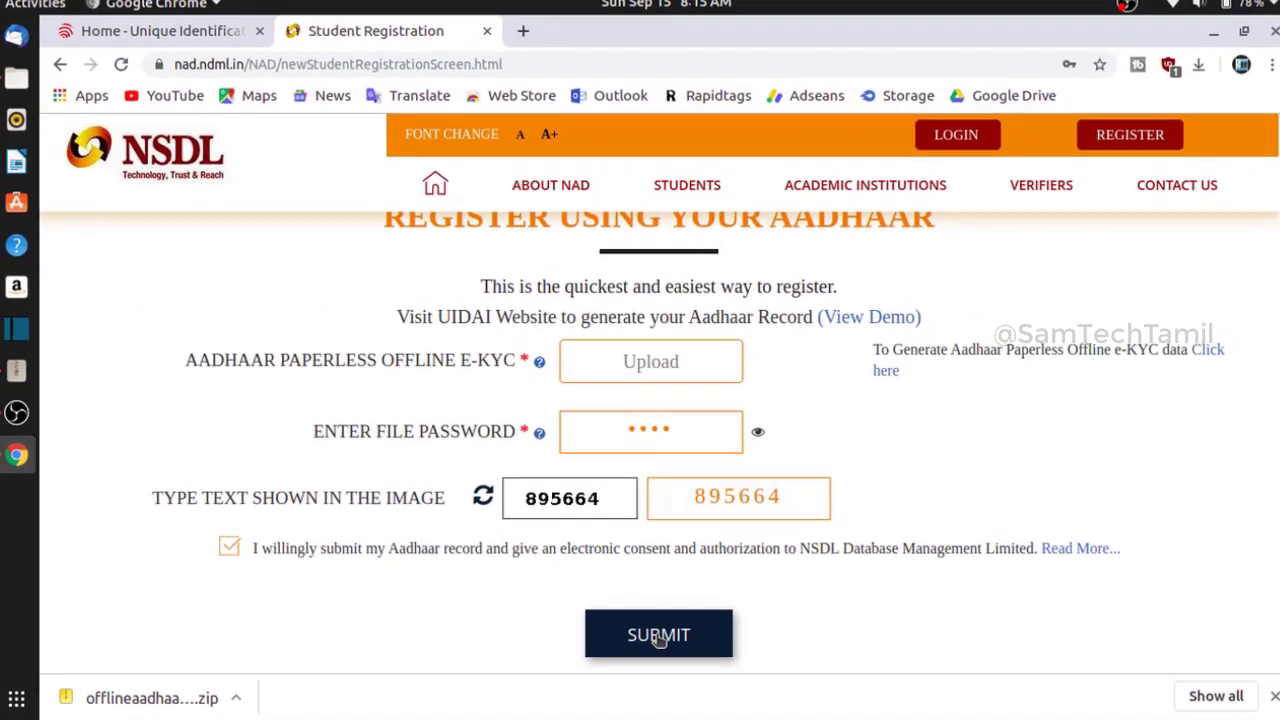
click(659, 638)
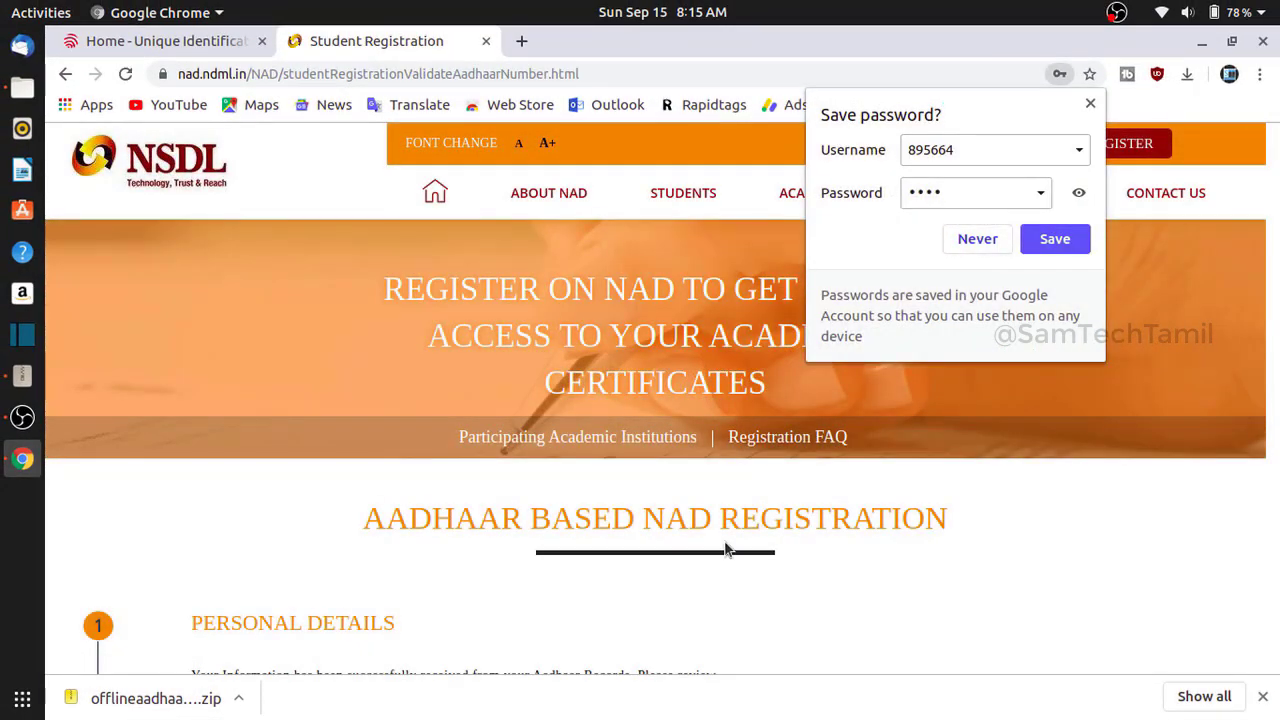
Scroll through the Aadhaar-prefilled personal details and dismiss Chrome's save-password prompt
scroll(628, 611, down, 4)
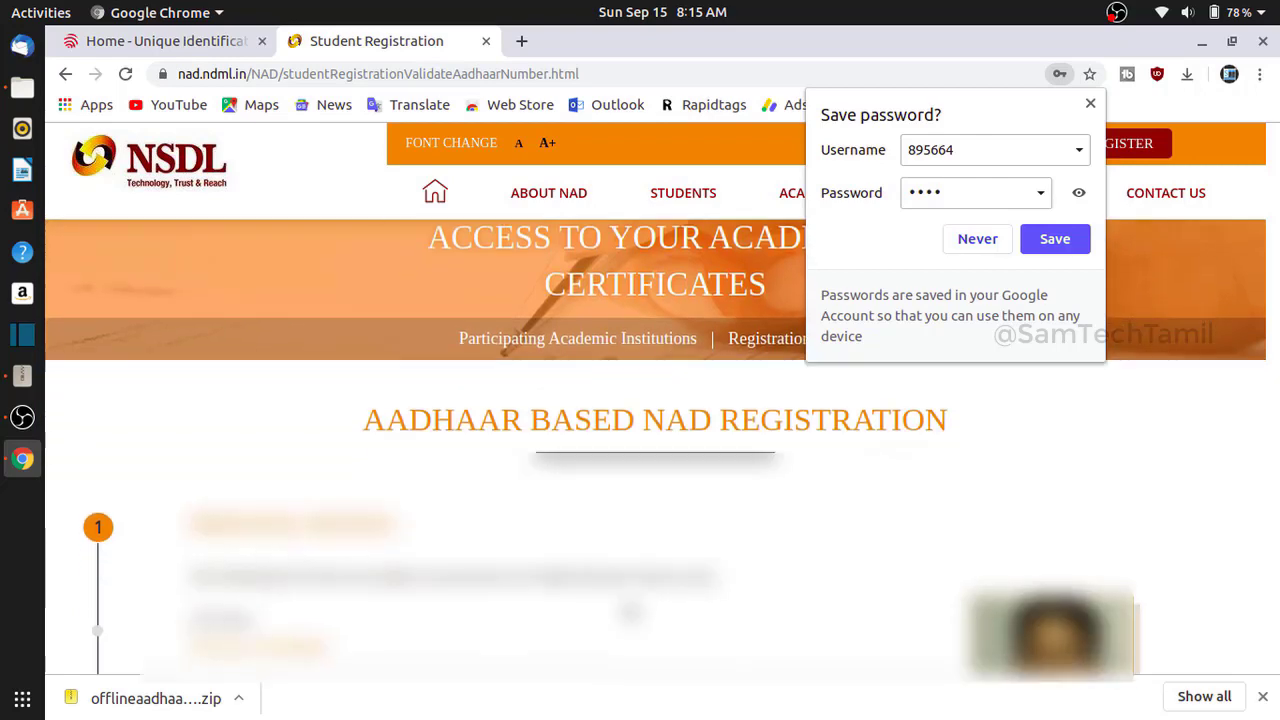
scroll(655, 440, down, 3)
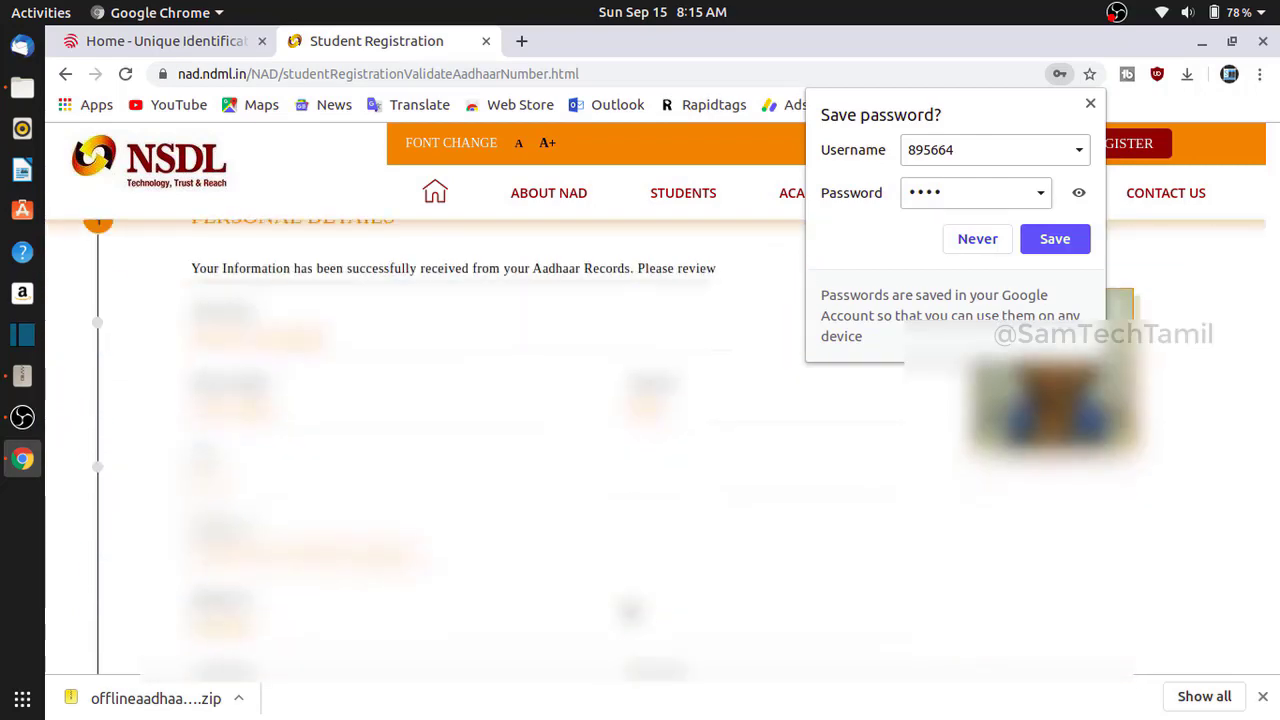
click(1090, 103)
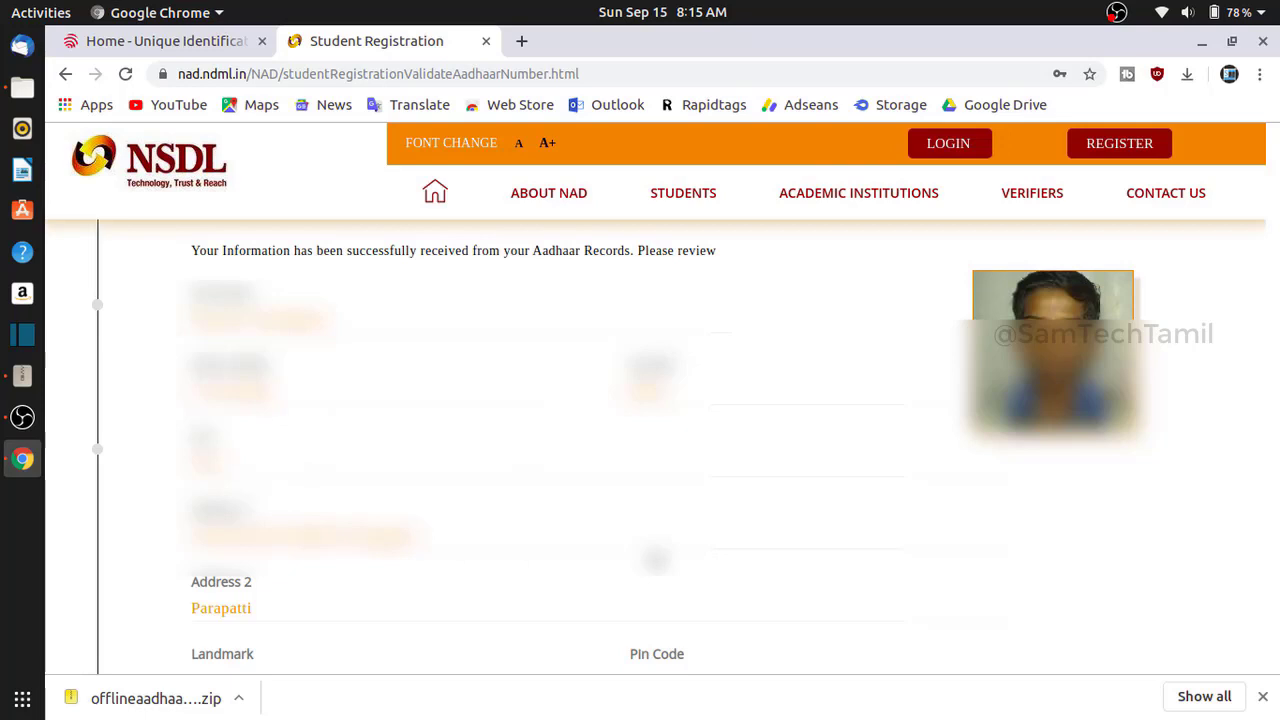
Enter the father's and mother's names under Additional Details, fixing the mother's name's last letter
scroll(655, 558, down, 10)
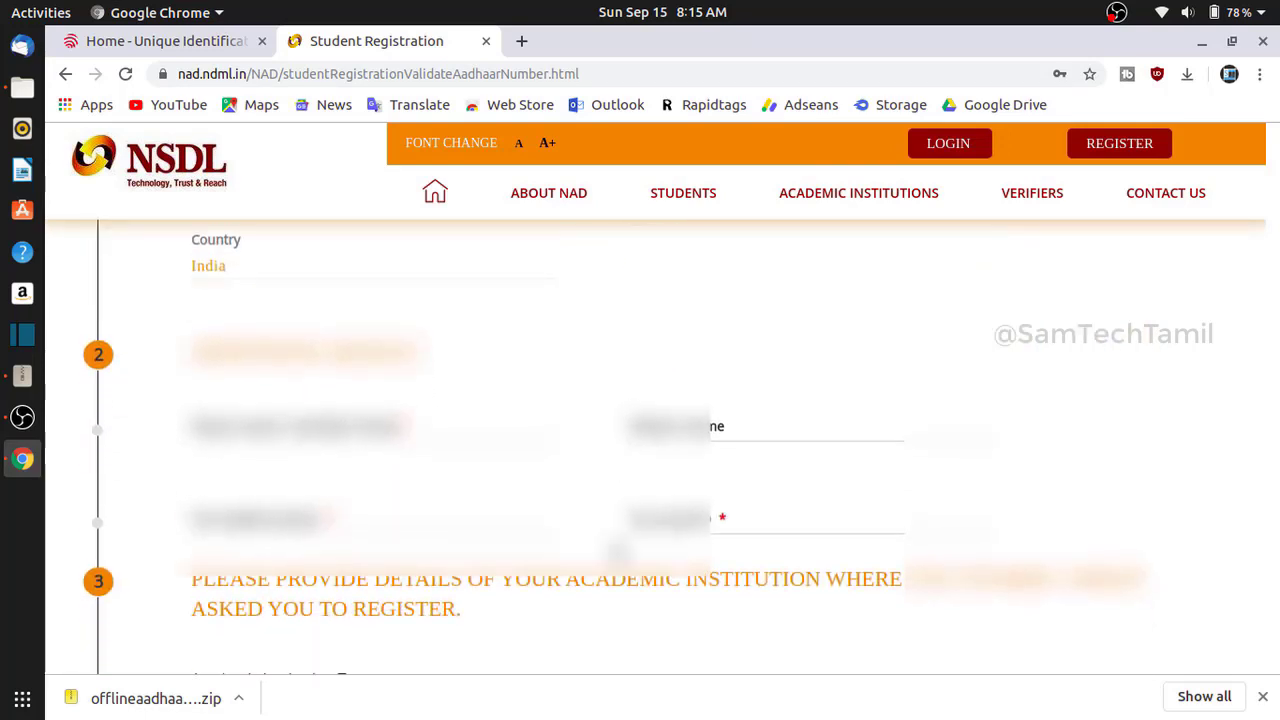
click(434, 426)
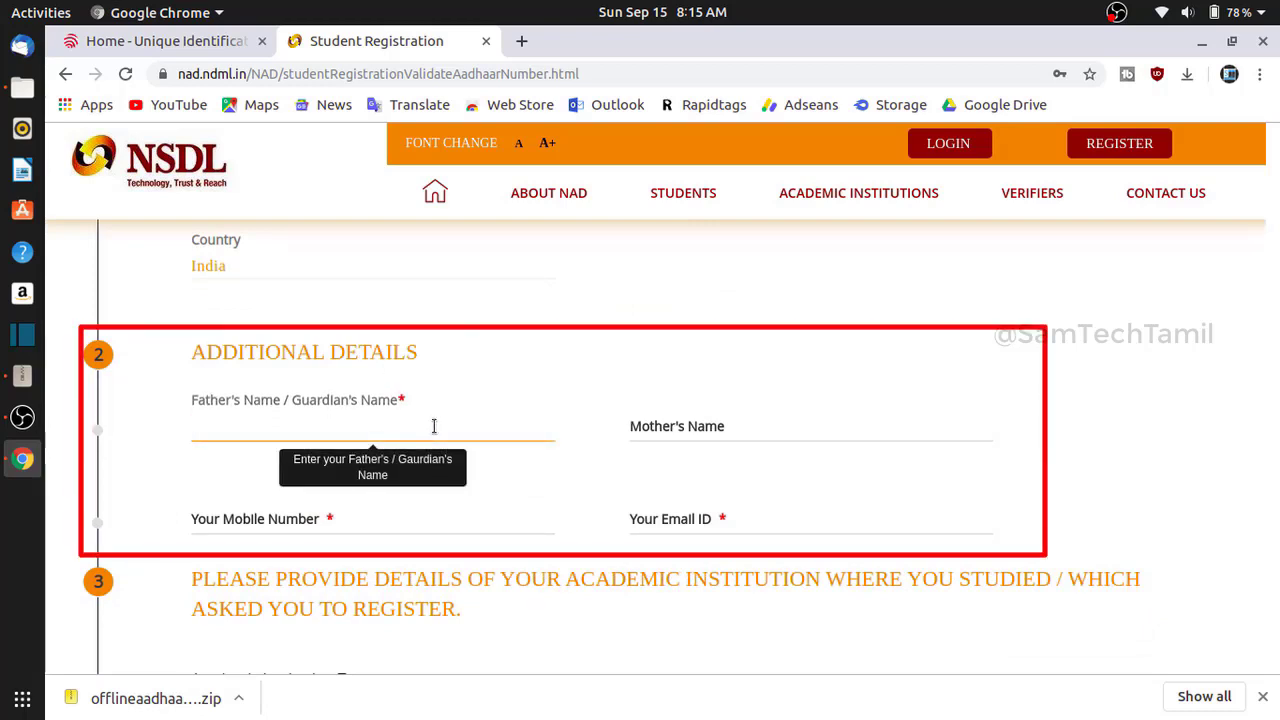
text(Aru)
text(gam)
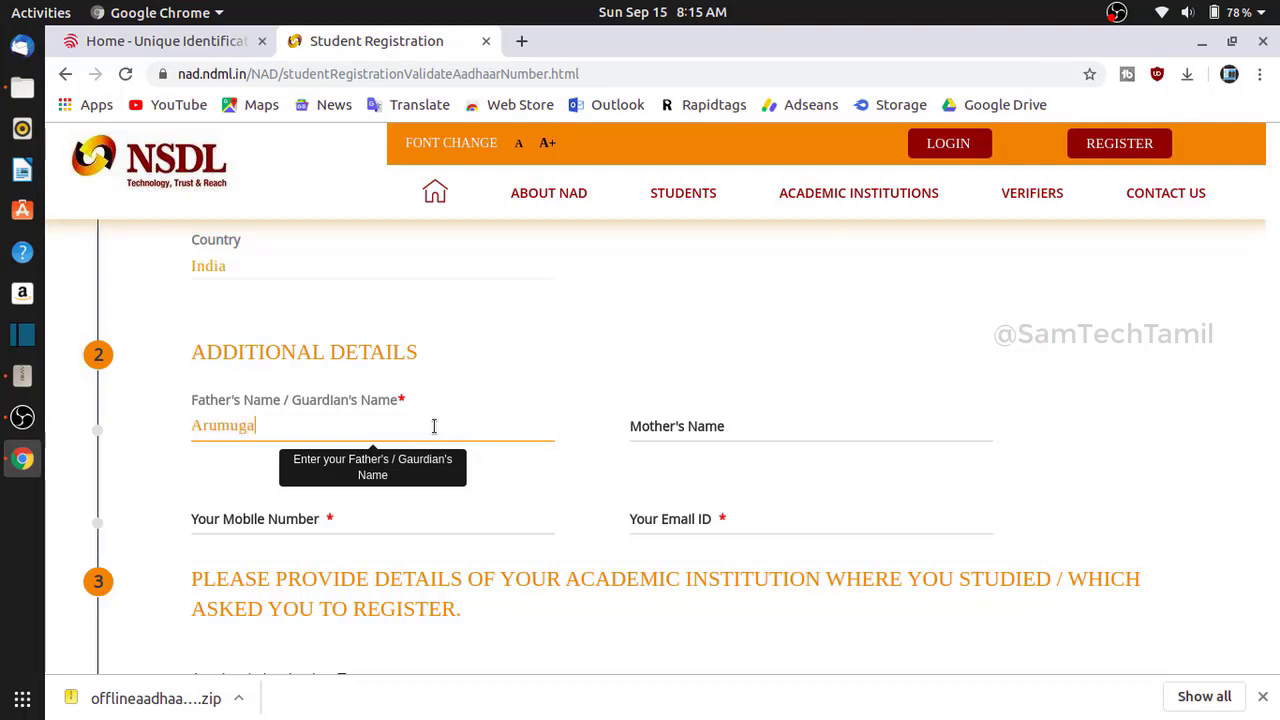
click(776, 434)
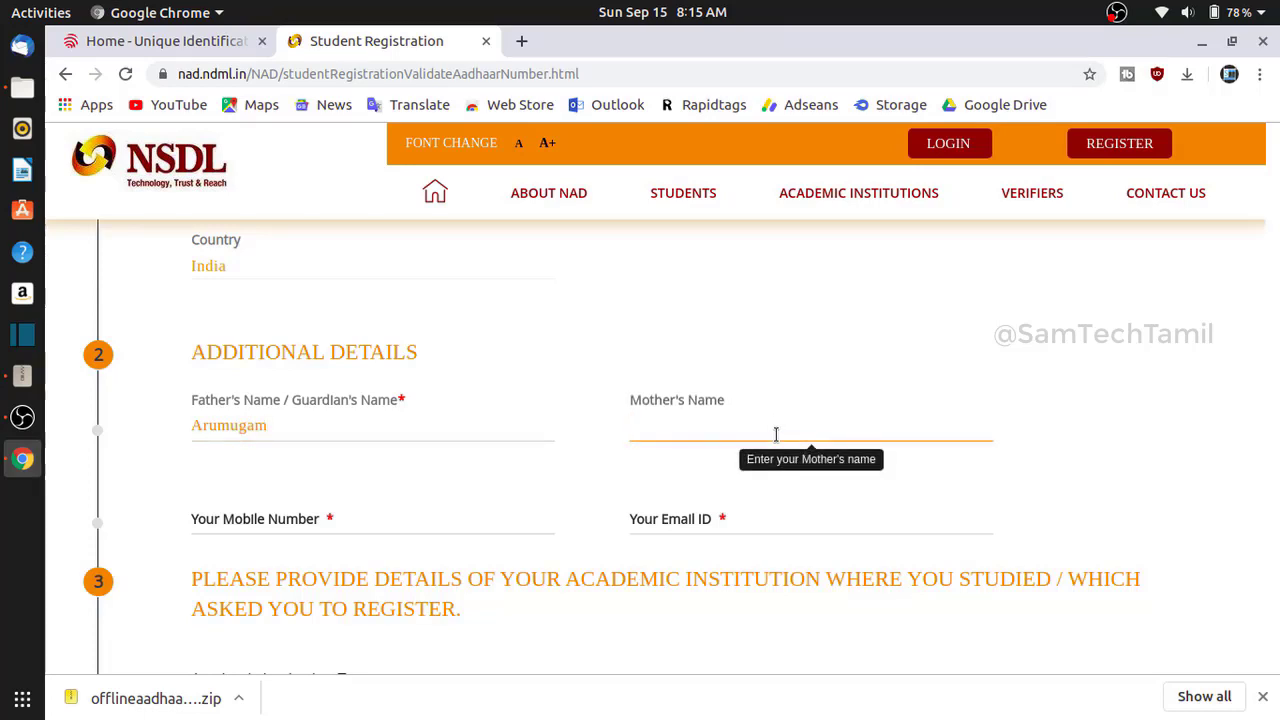
text(Padmavathi)
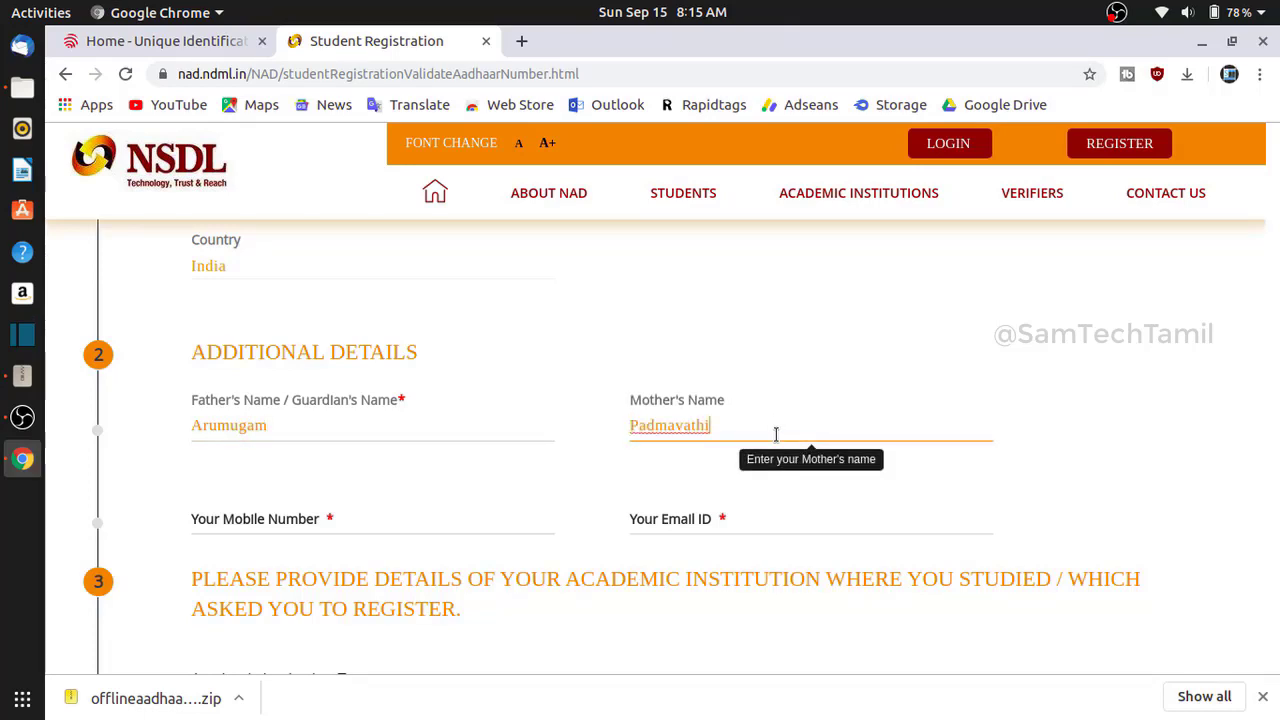
key(BackSpace)
text(y)
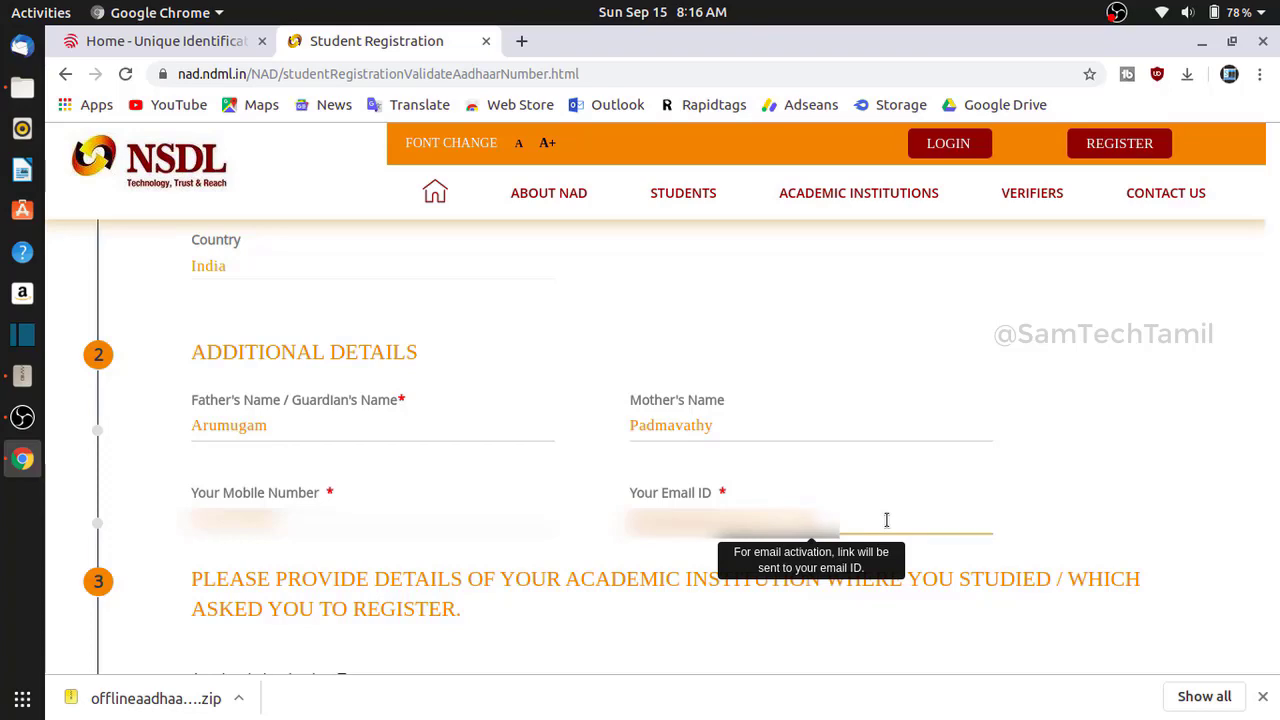
scroll(1057, 594, down, 3)
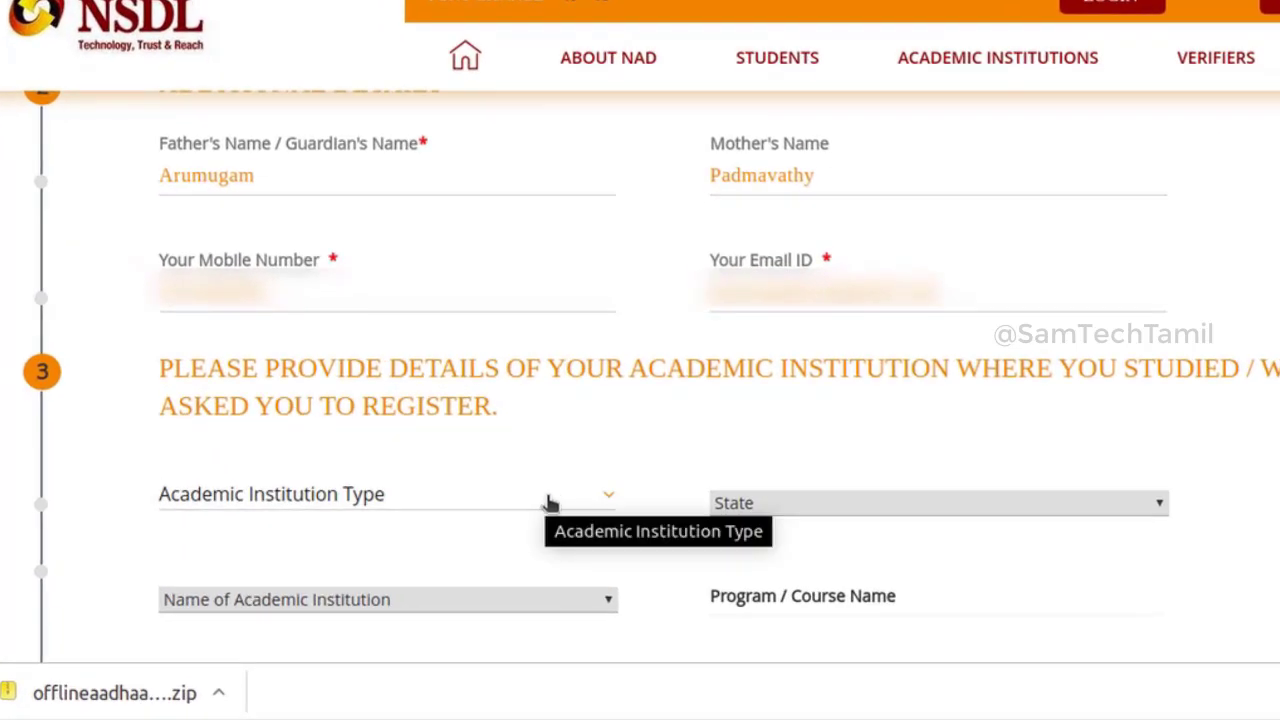
Choose University as the academic institution type and Tamil Nadu as the state
click(519, 541)
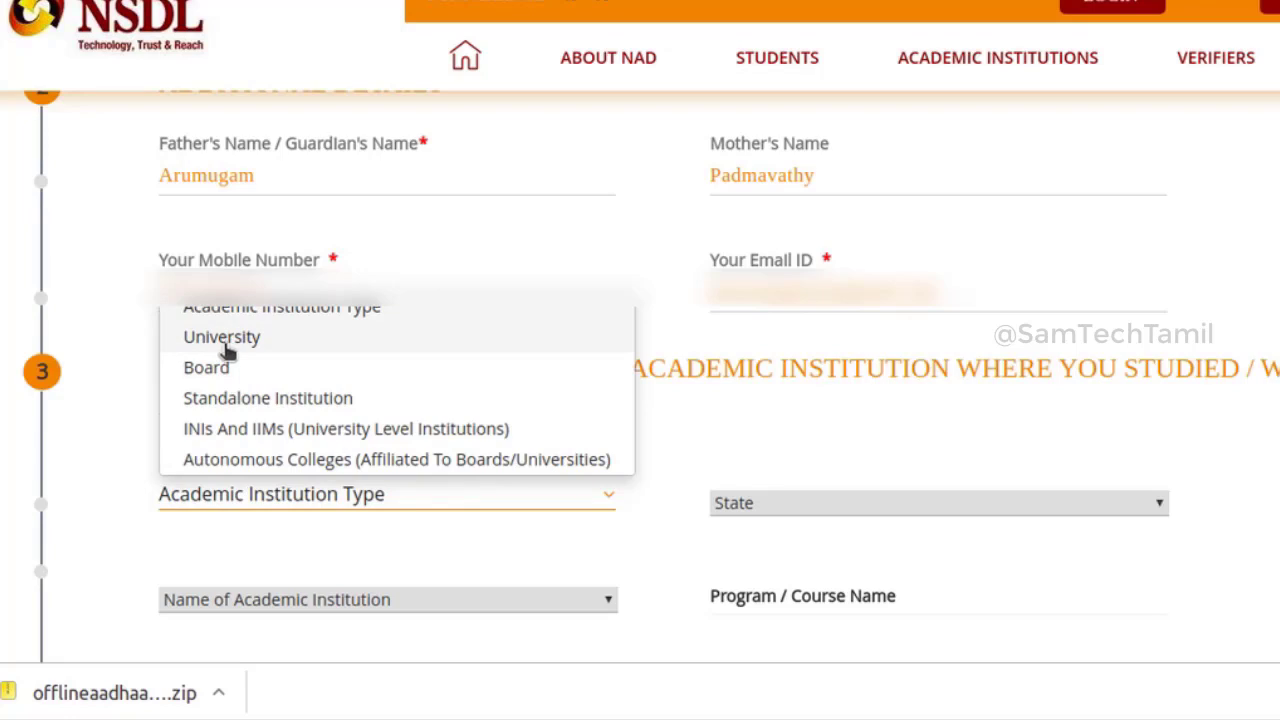
click(227, 340)
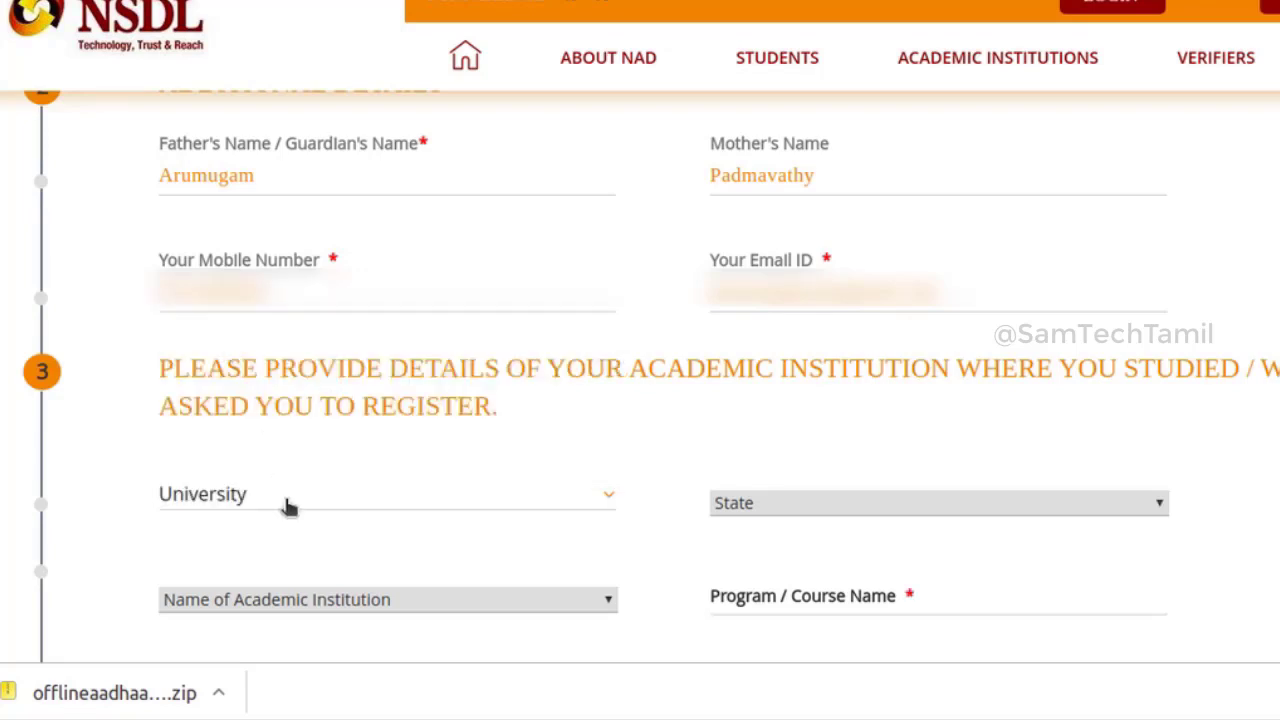
click(879, 508)
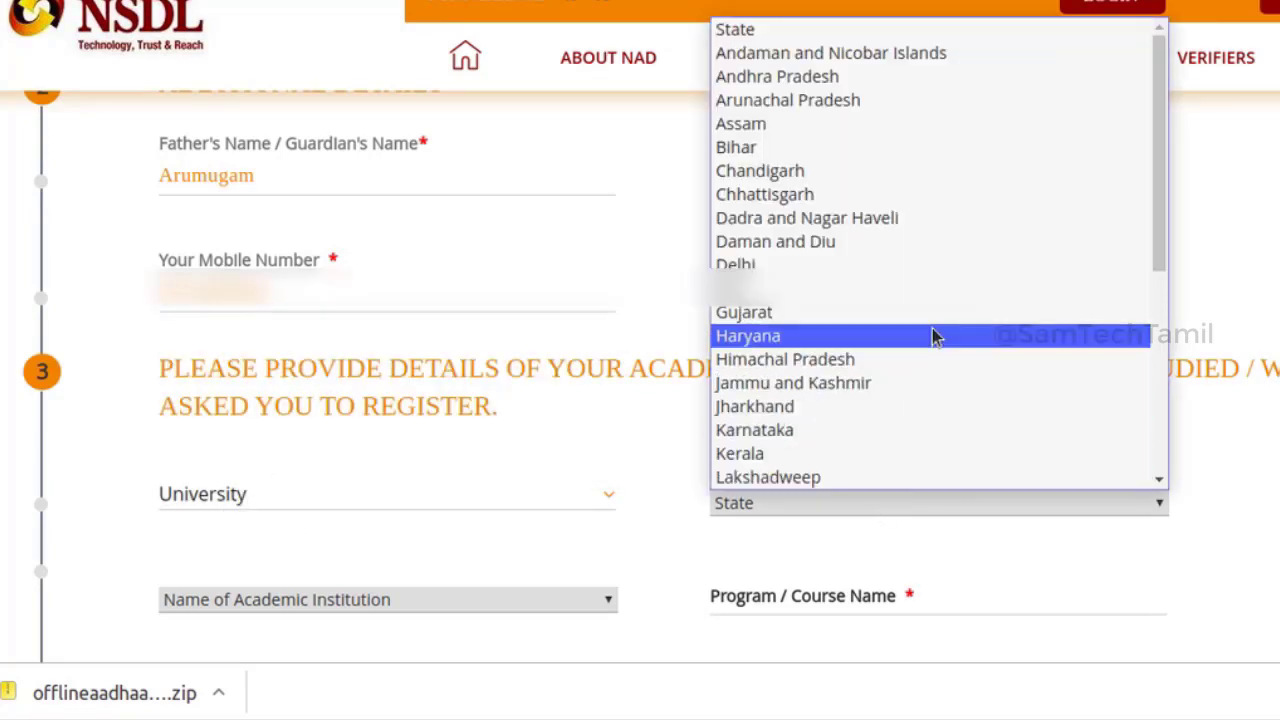
scroll(932, 337, down, 5)
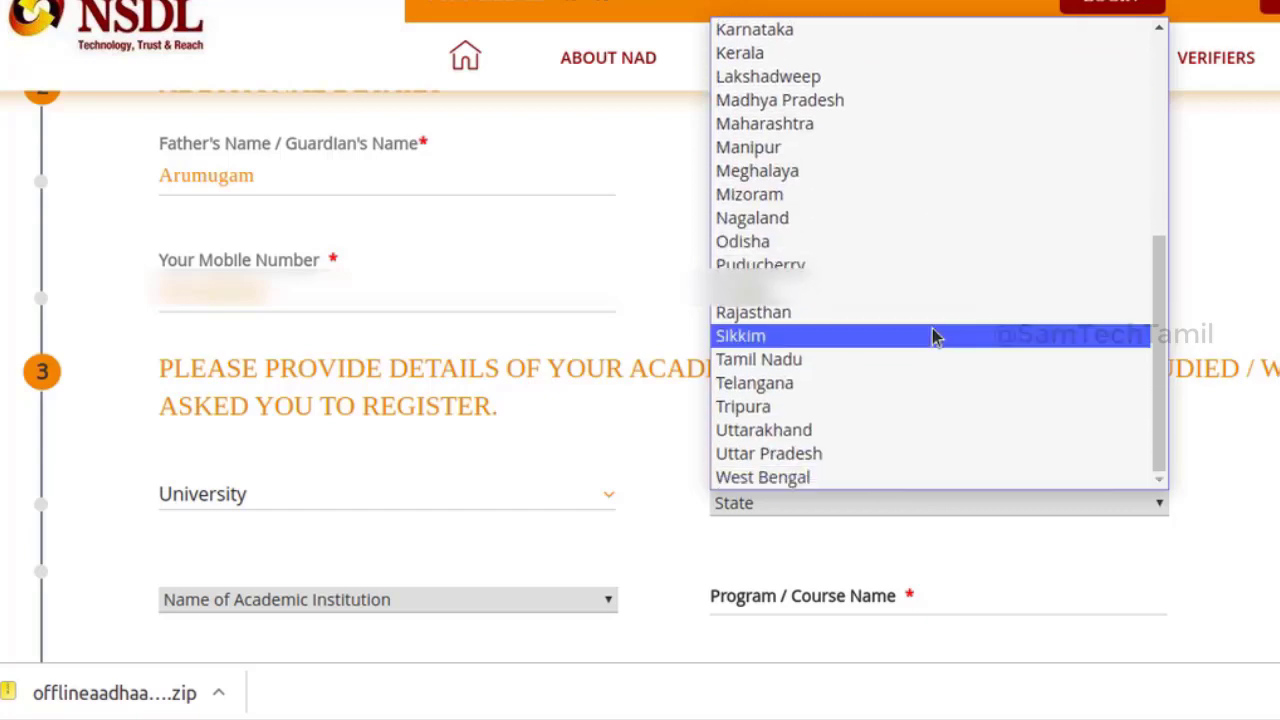
click(830, 362)
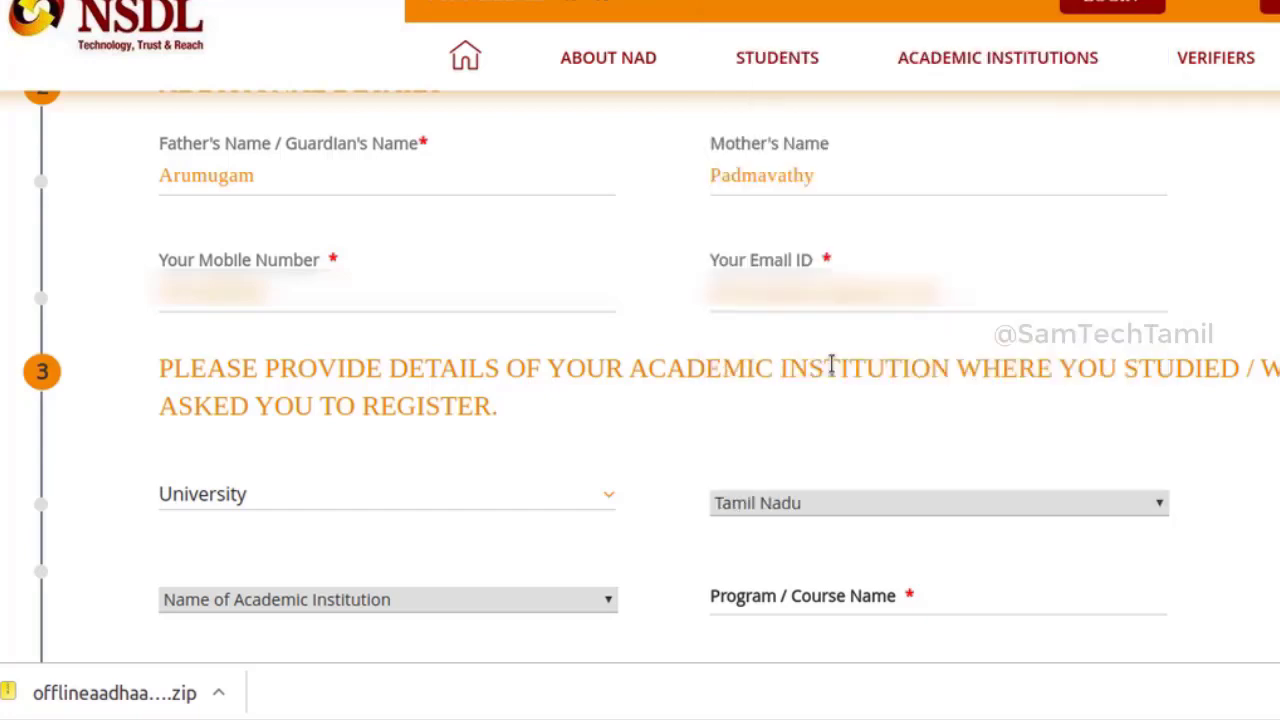
scroll(642, 575, down, 2)
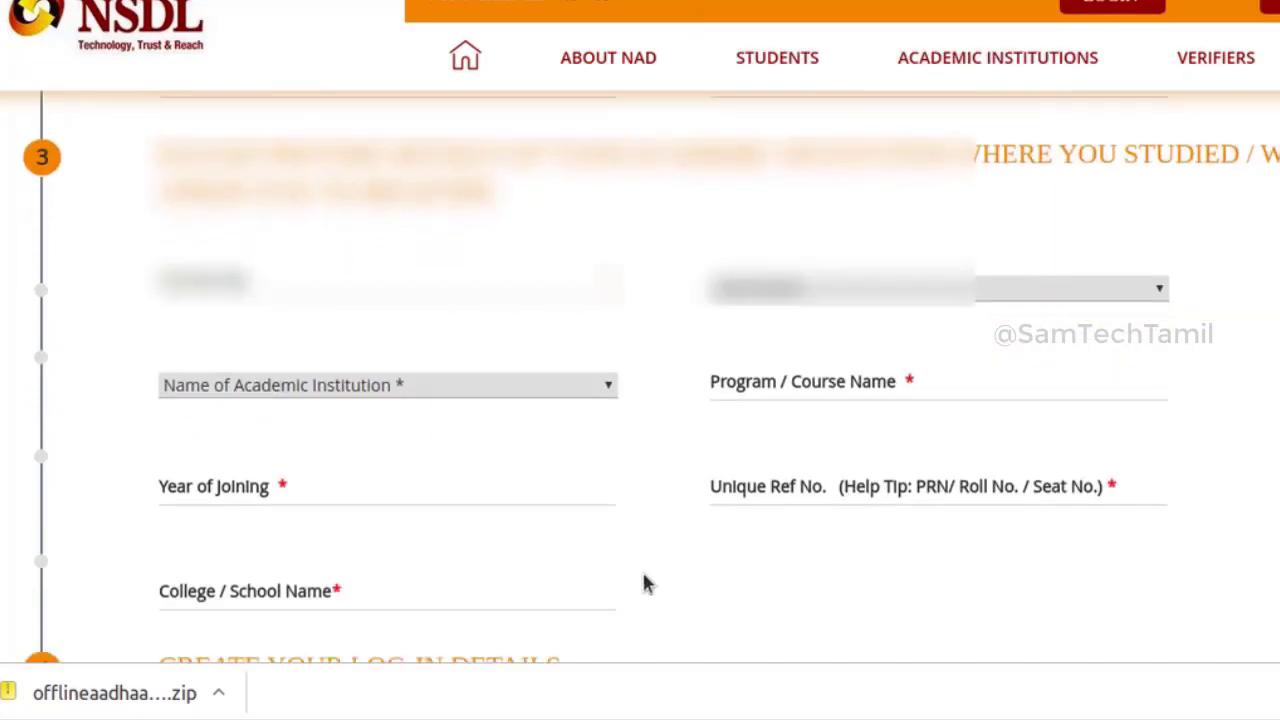
Select Periyar University, Salem as the institution and enter B.Com as the course
click(417, 391)
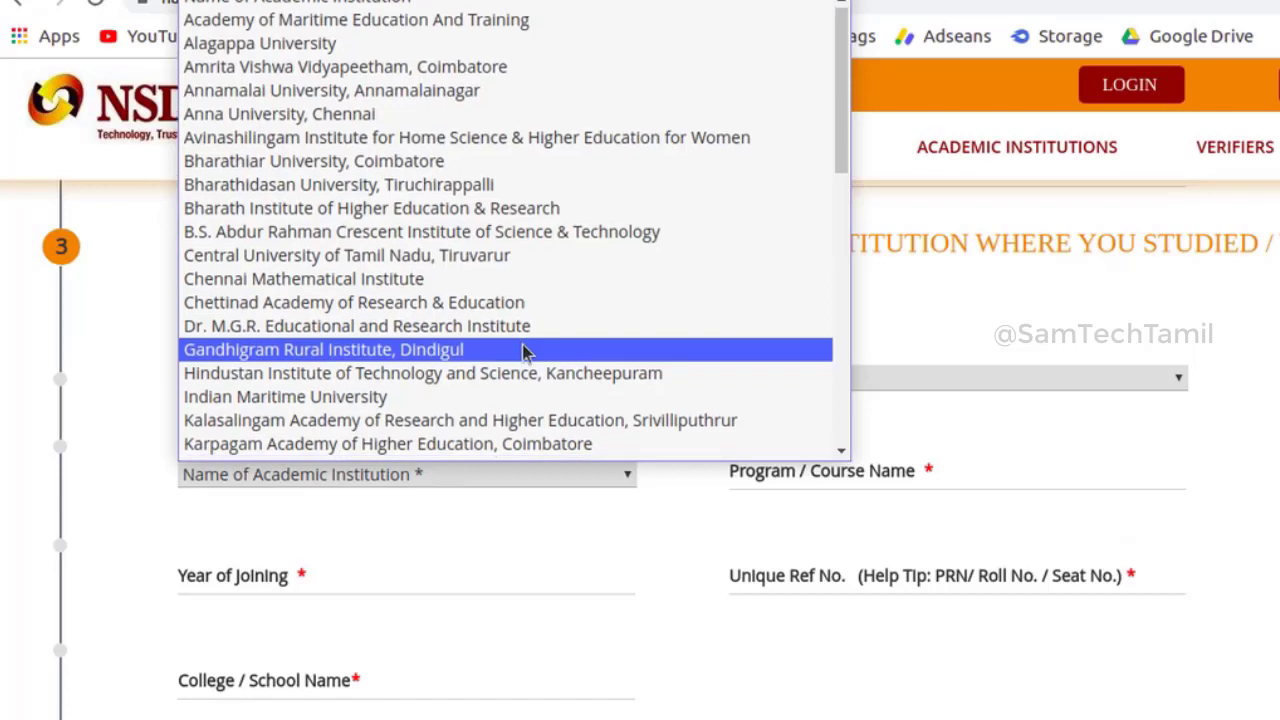
scroll(523, 348, down, 5)
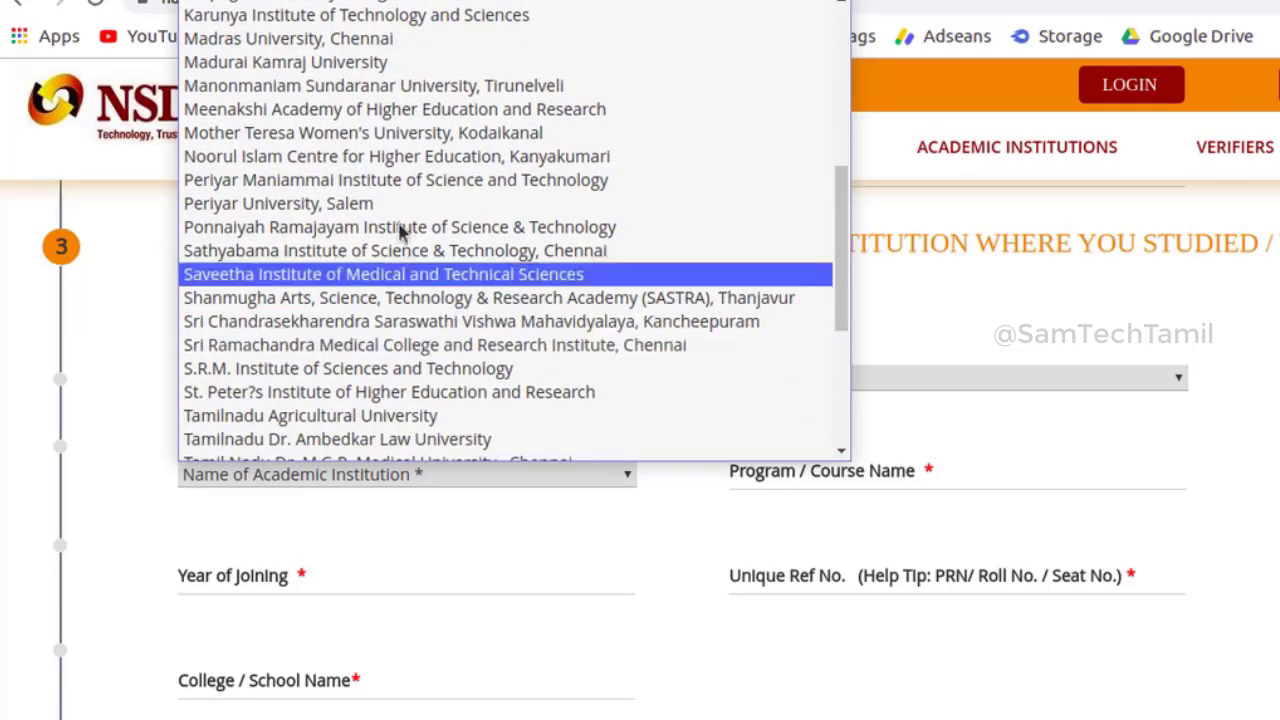
click(265, 205)
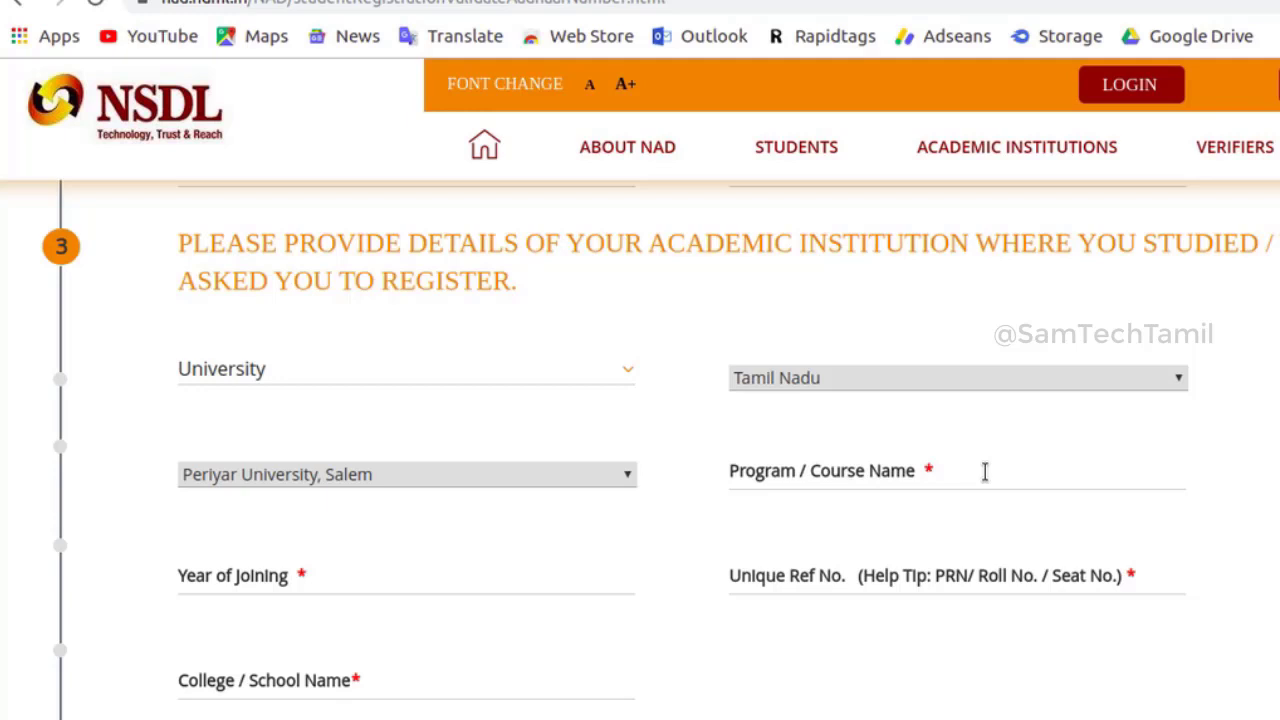
click(985, 473)
text(B.C)
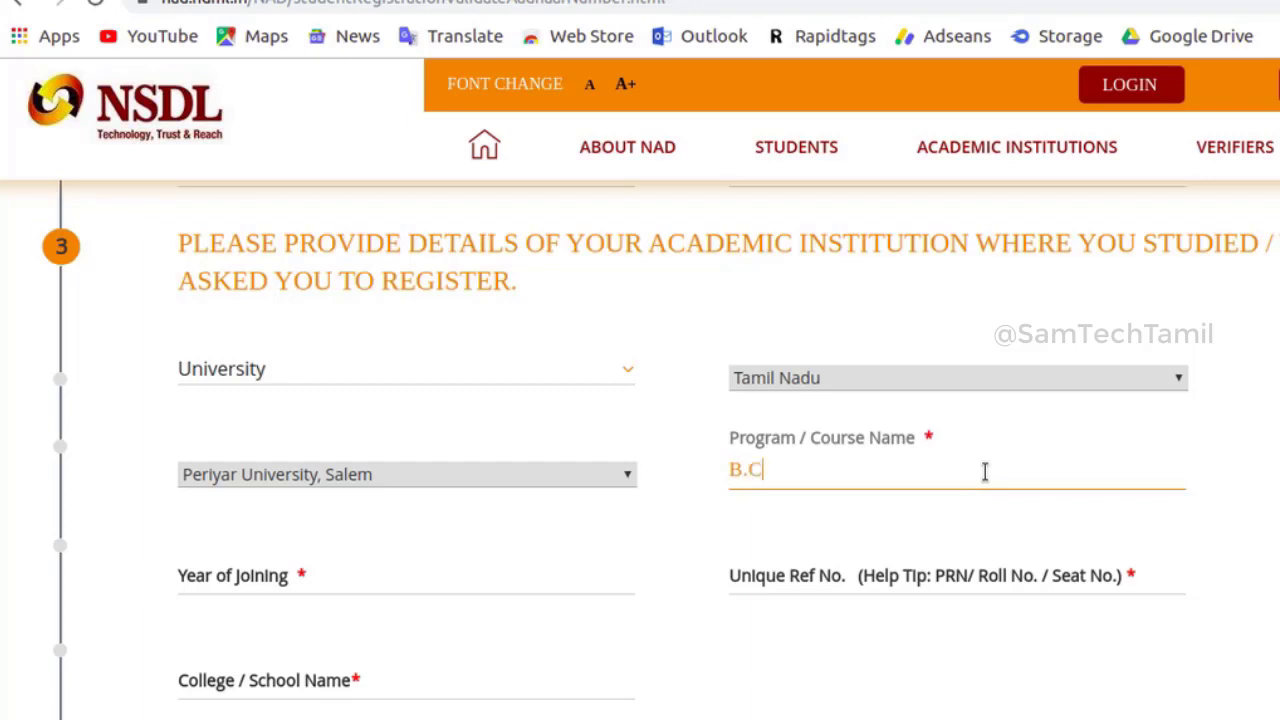
text(om)
scroll(383, 627, down, 1)
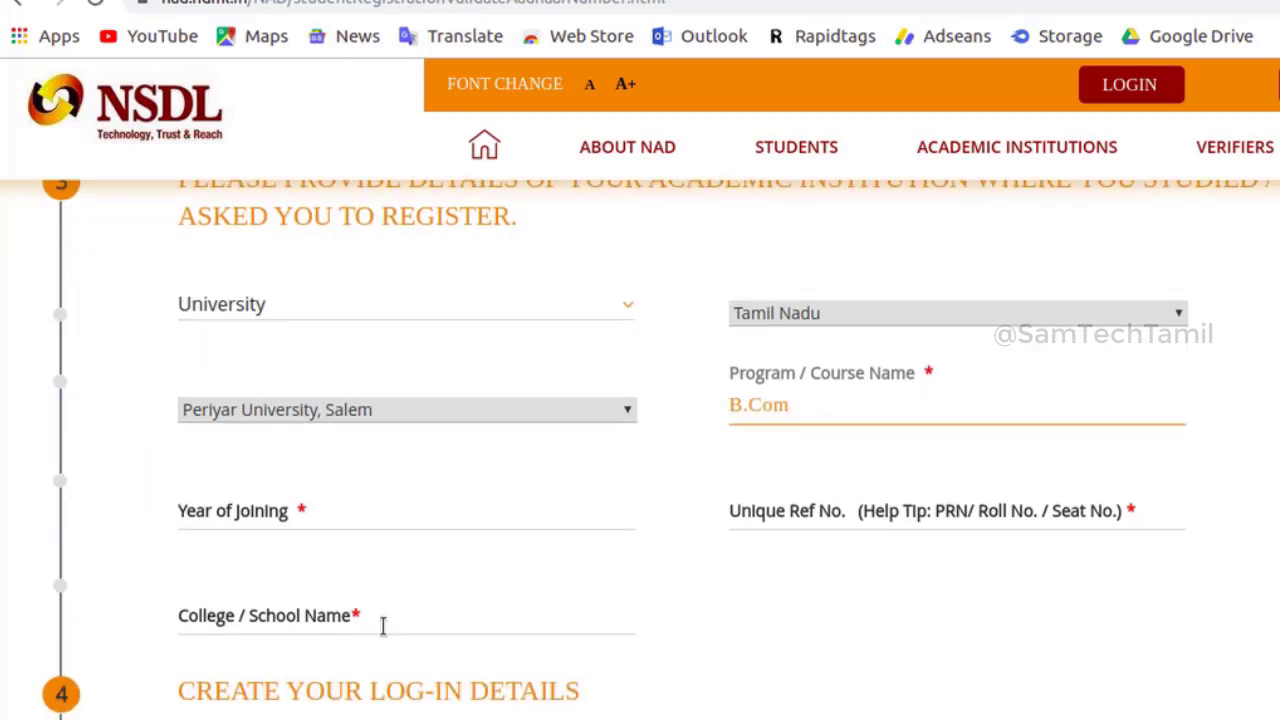
Enter joining year 2017, the student's roll number, and college Thiruvalluvar Government Arts College
click(365, 515)
text(2)
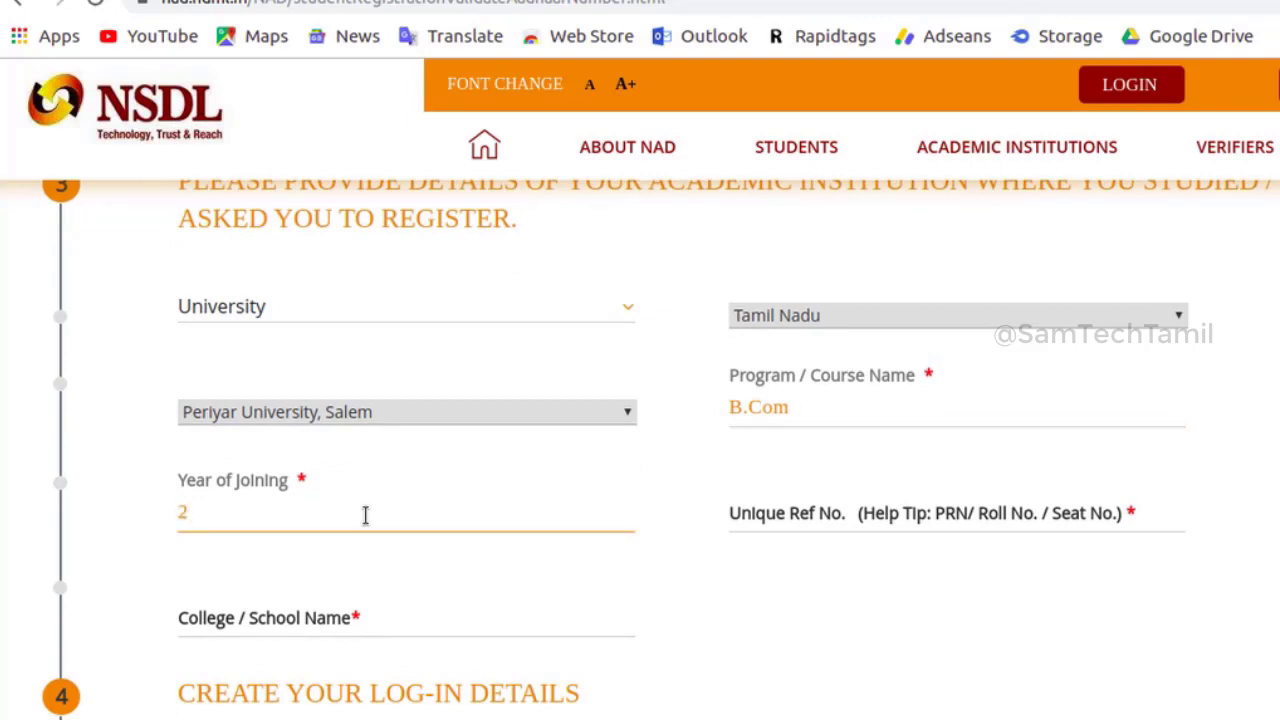
text(017)
scroll(922, 621, down, 2)
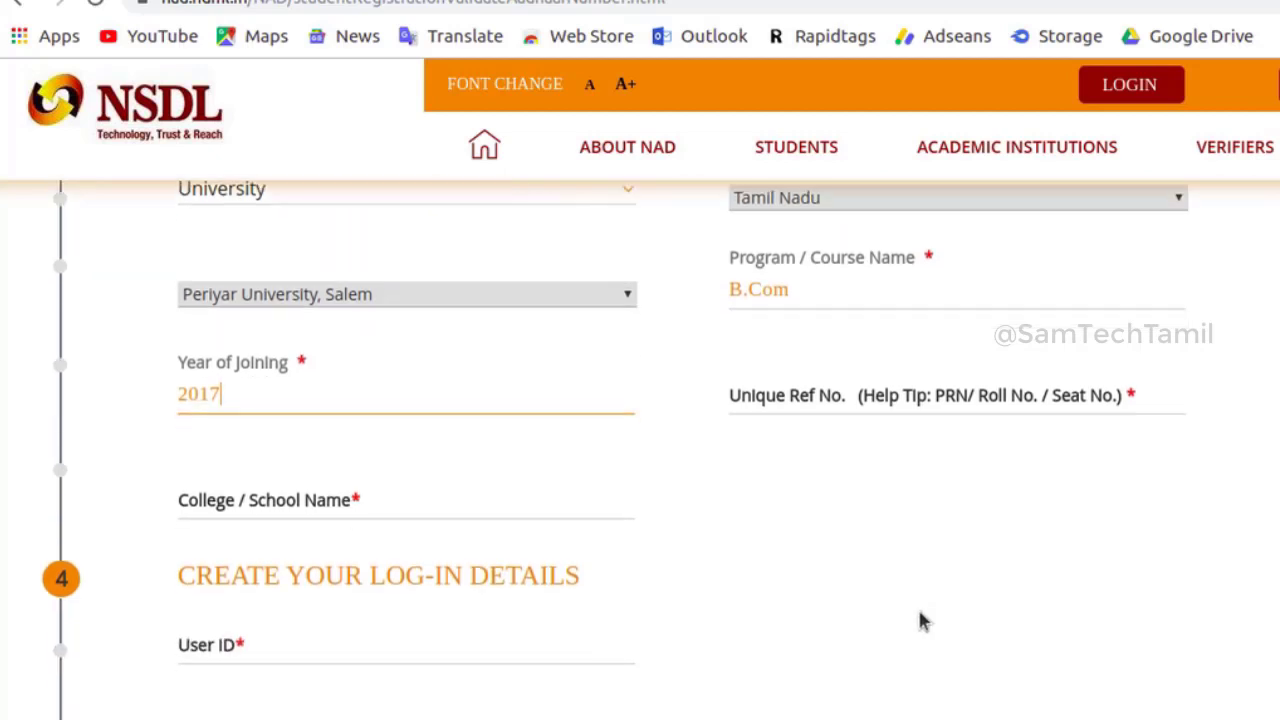
click(1153, 388)
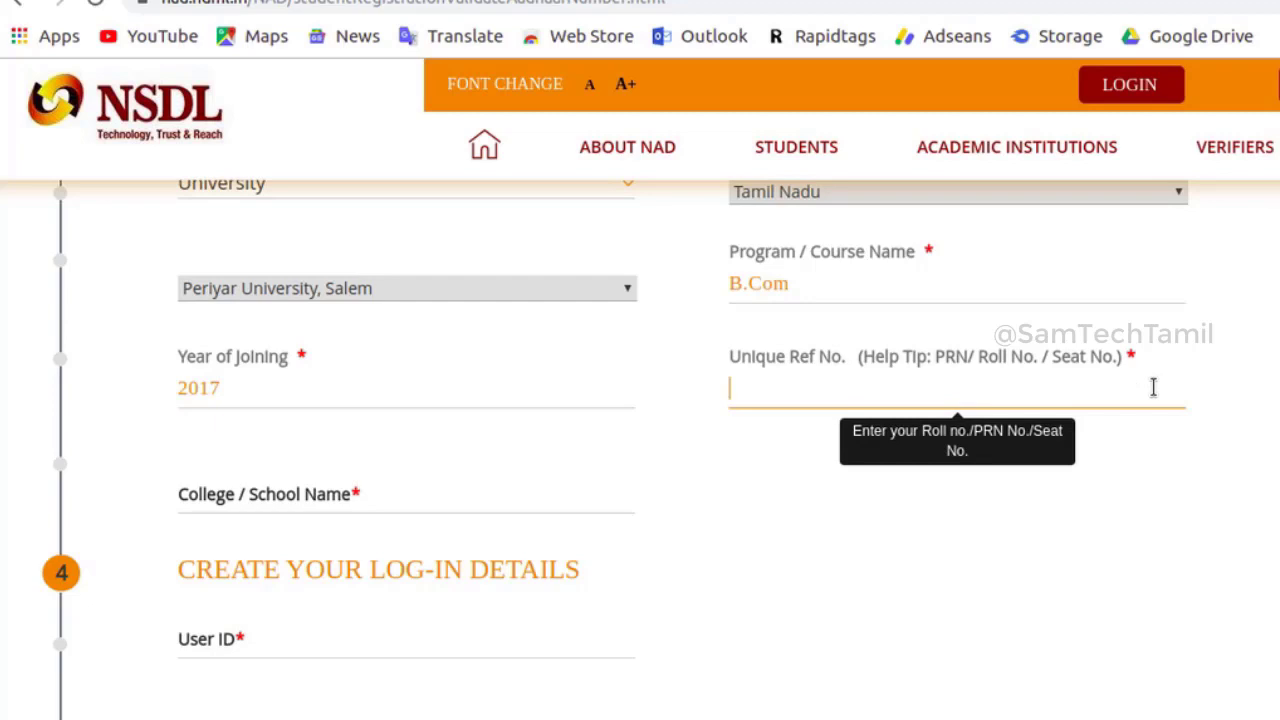
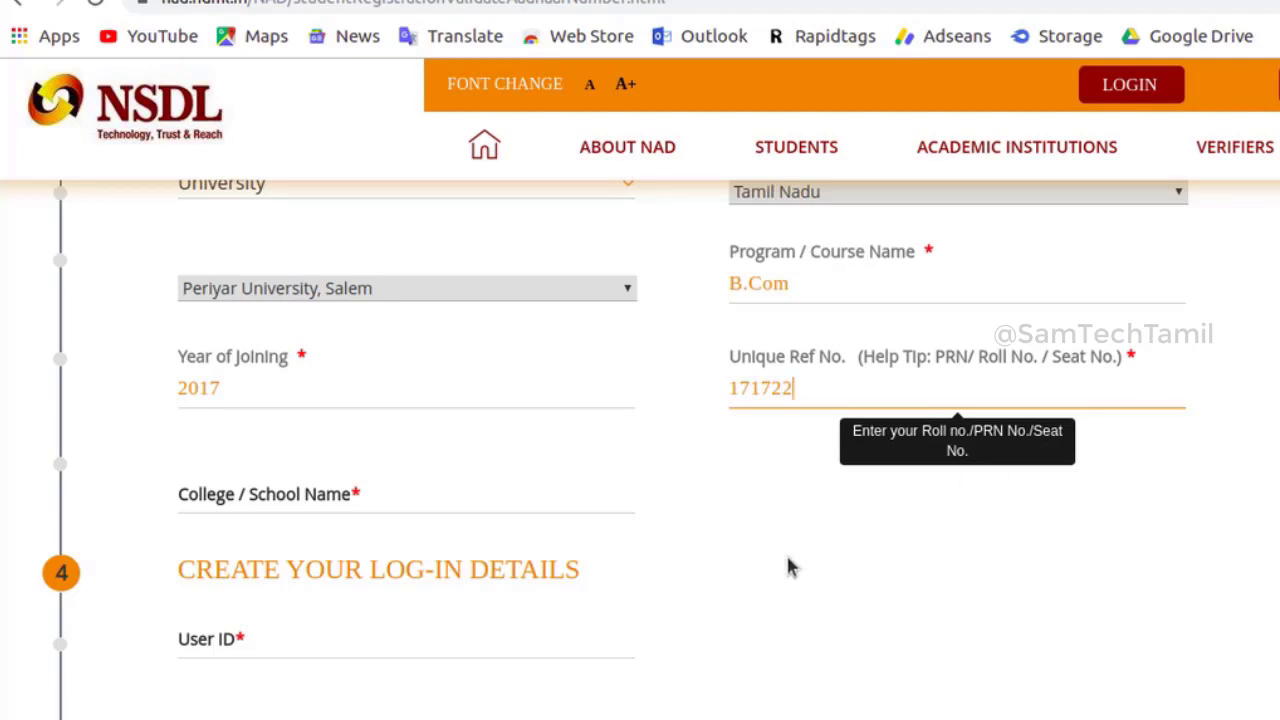
scroll(788, 568, down, 1)
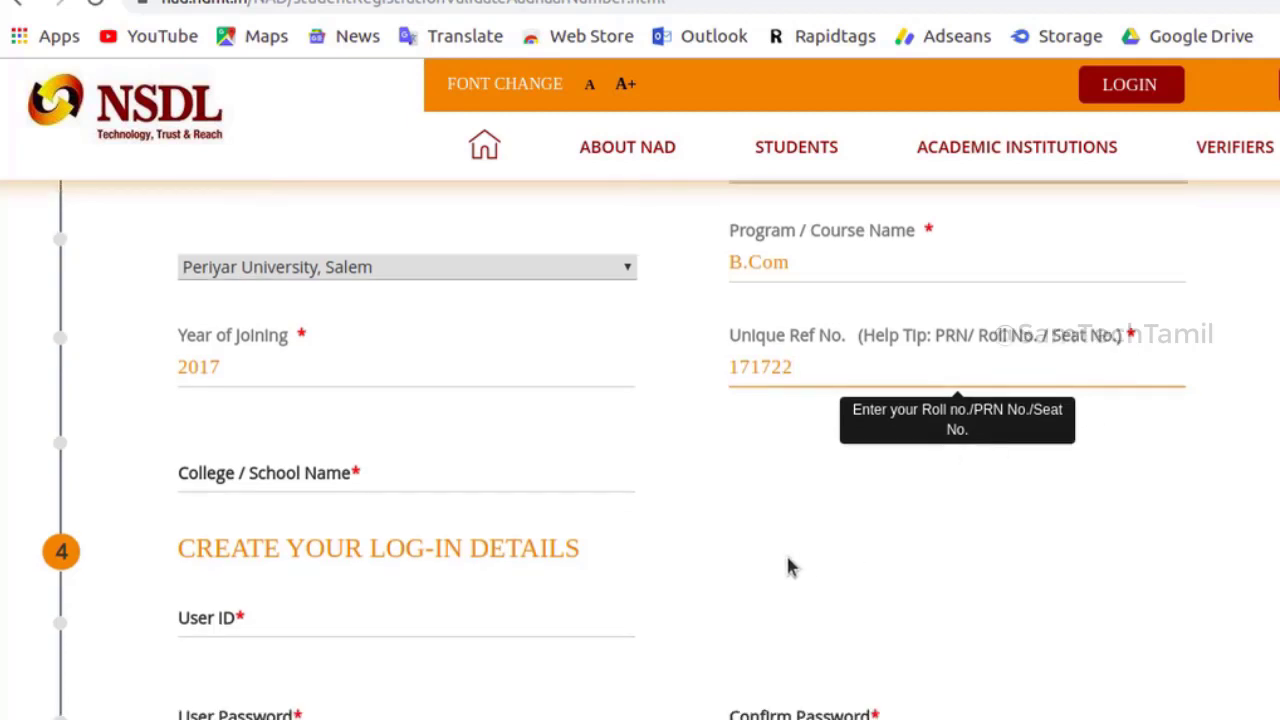
click(396, 479)
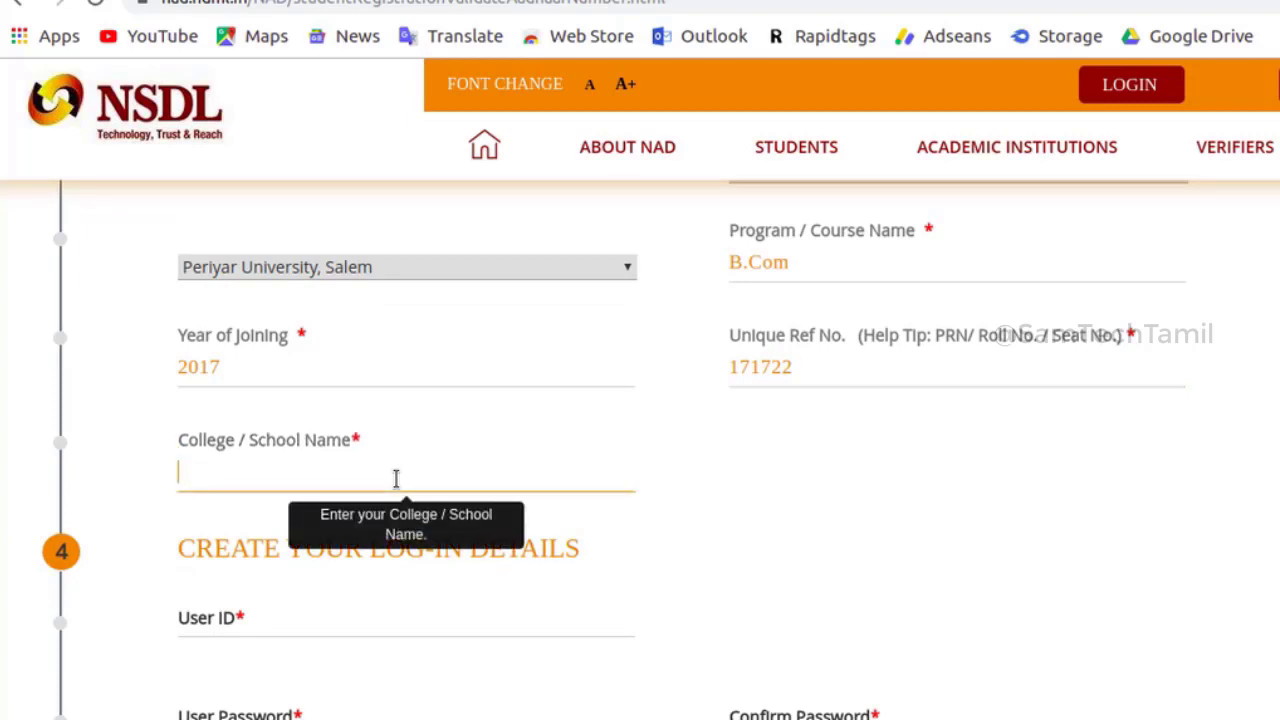
text(Thiruvalluvar Government Arts College)
scroll(754, 506, down, 1)
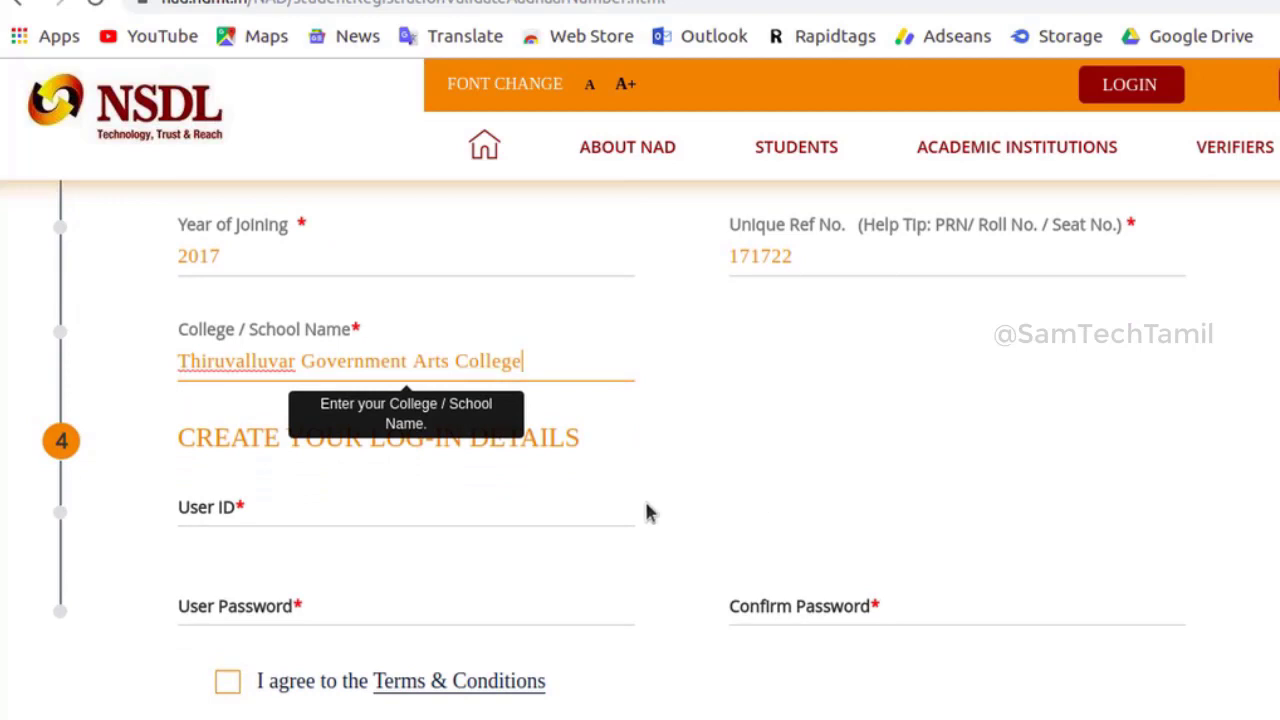
Enter the login user ID
click(294, 506)
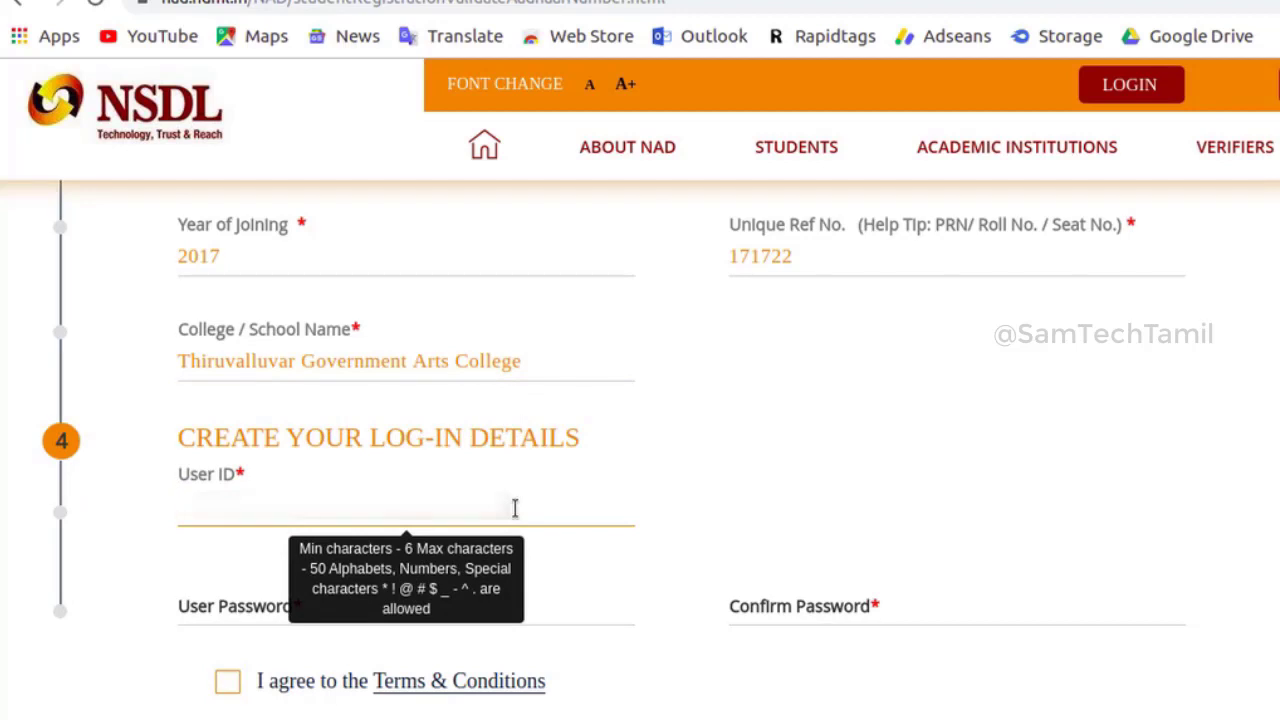
text(p)
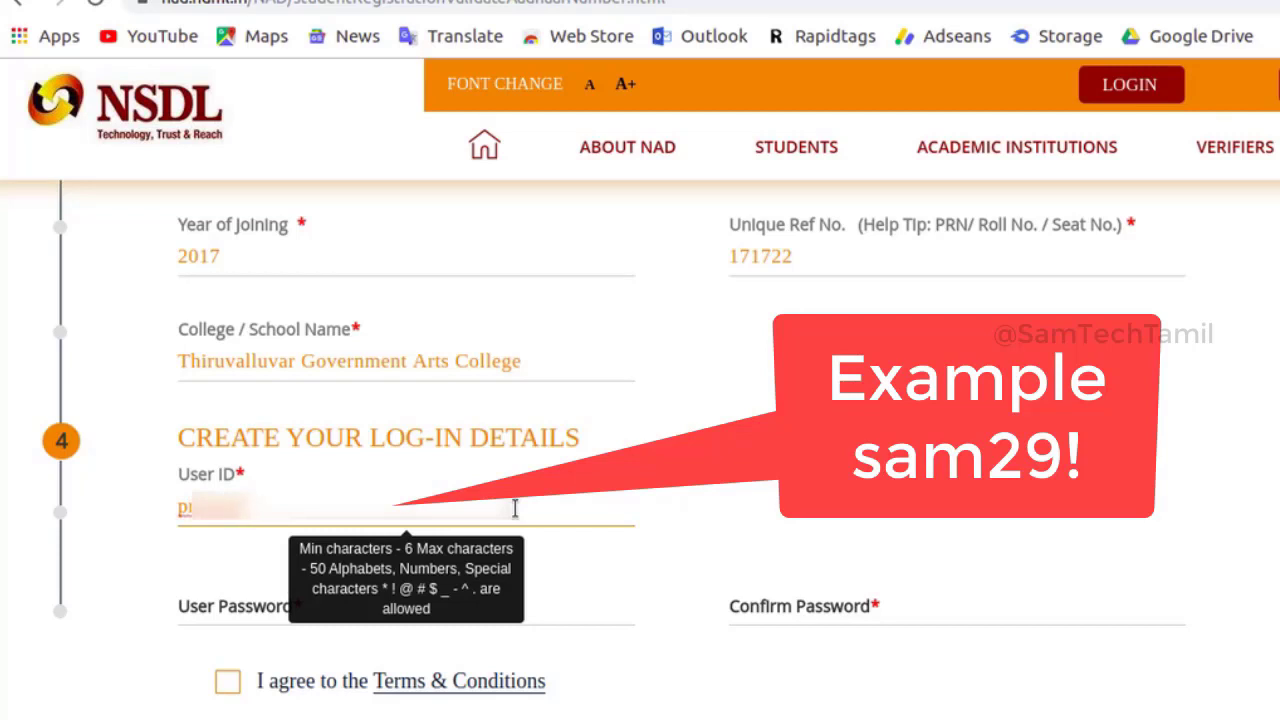
text(ira)
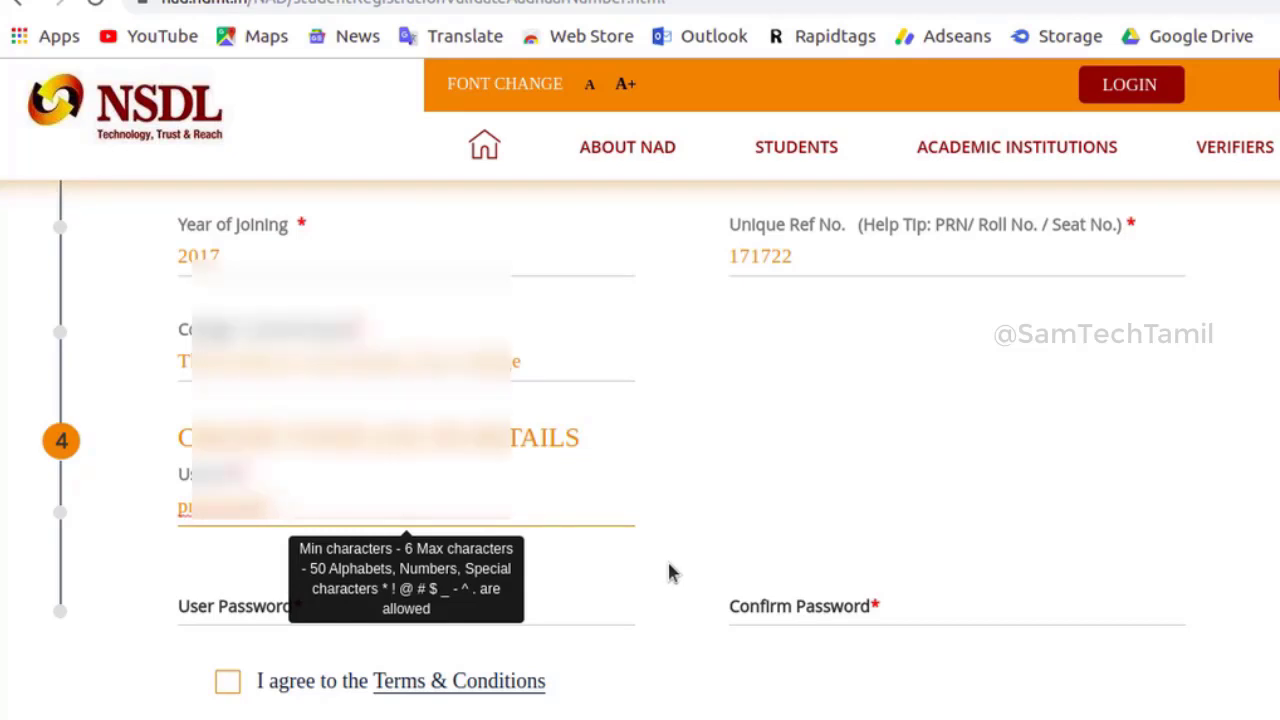
scroll(668, 572, down, 2)
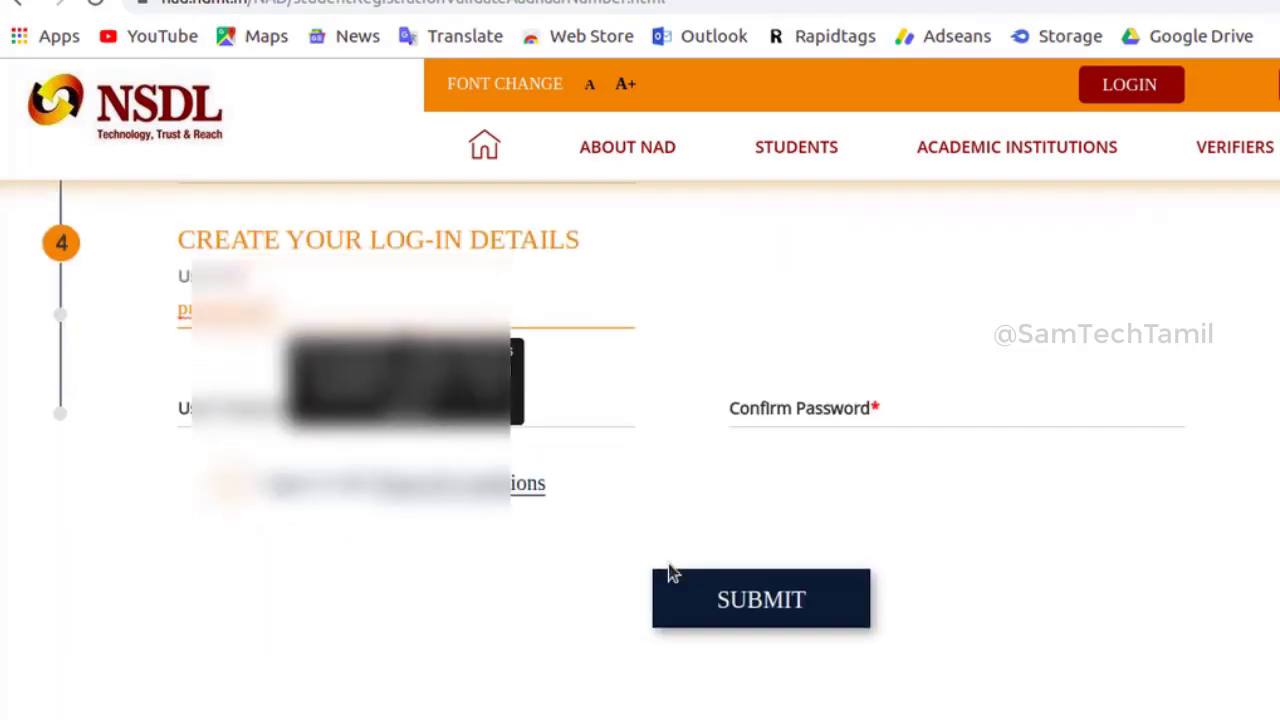
Enter and confirm the account password, accept the Terms & Conditions, and submit
click(229, 405)
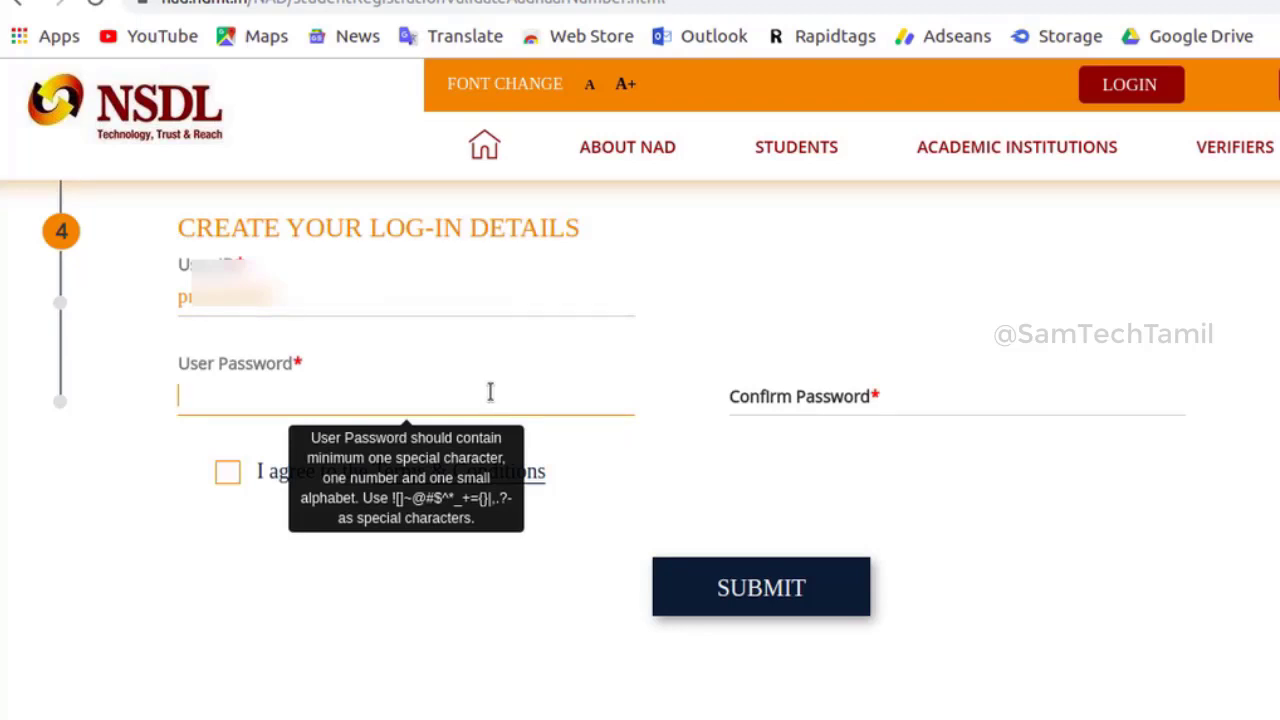
text(a)
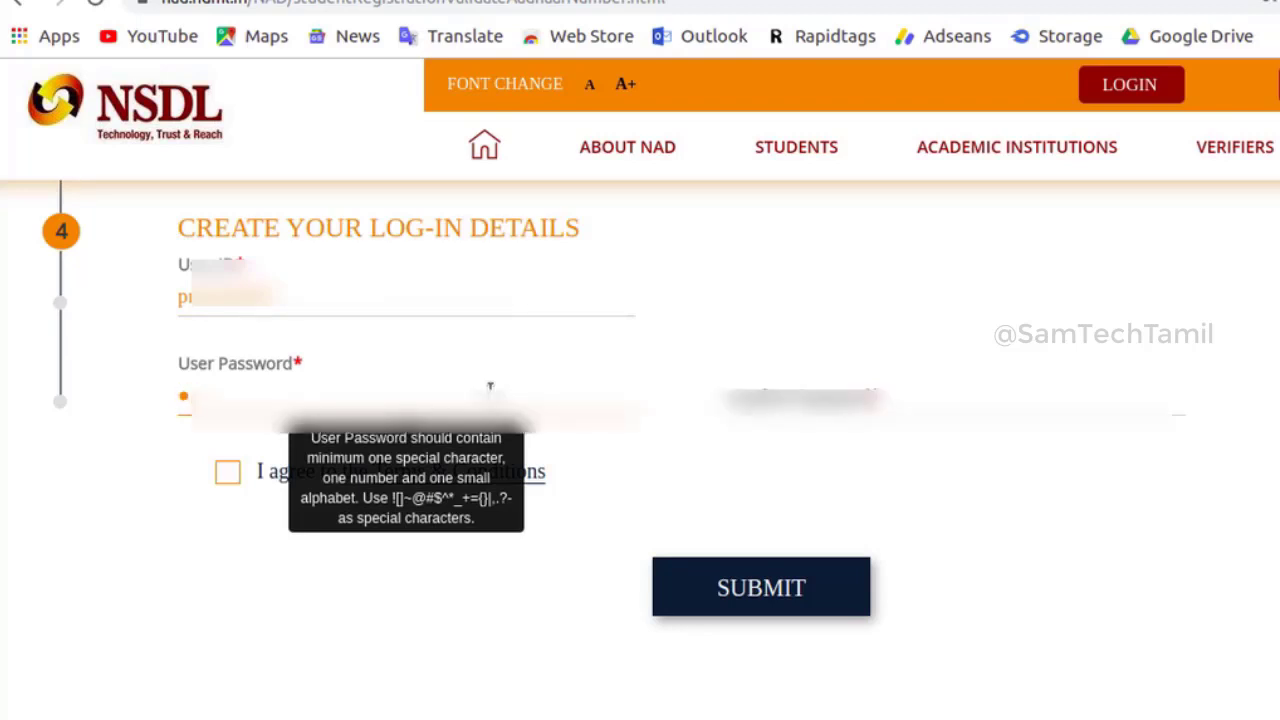
text(a)
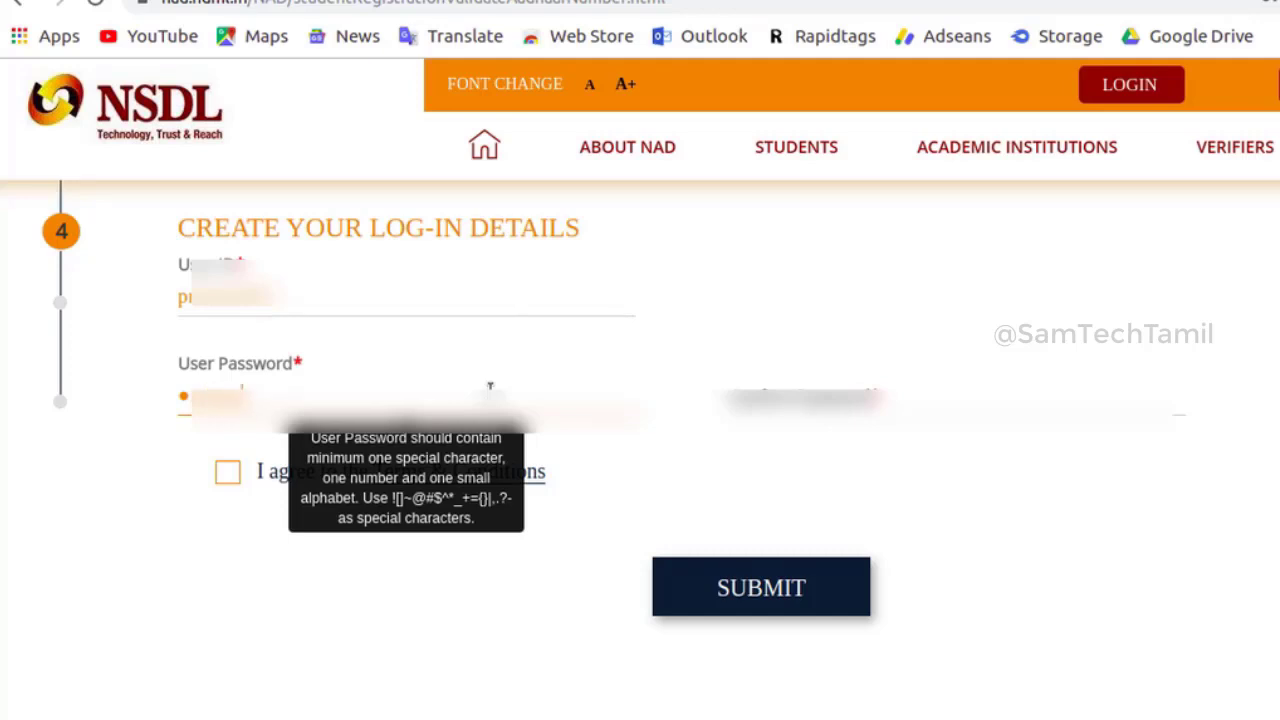
text(aaaa)
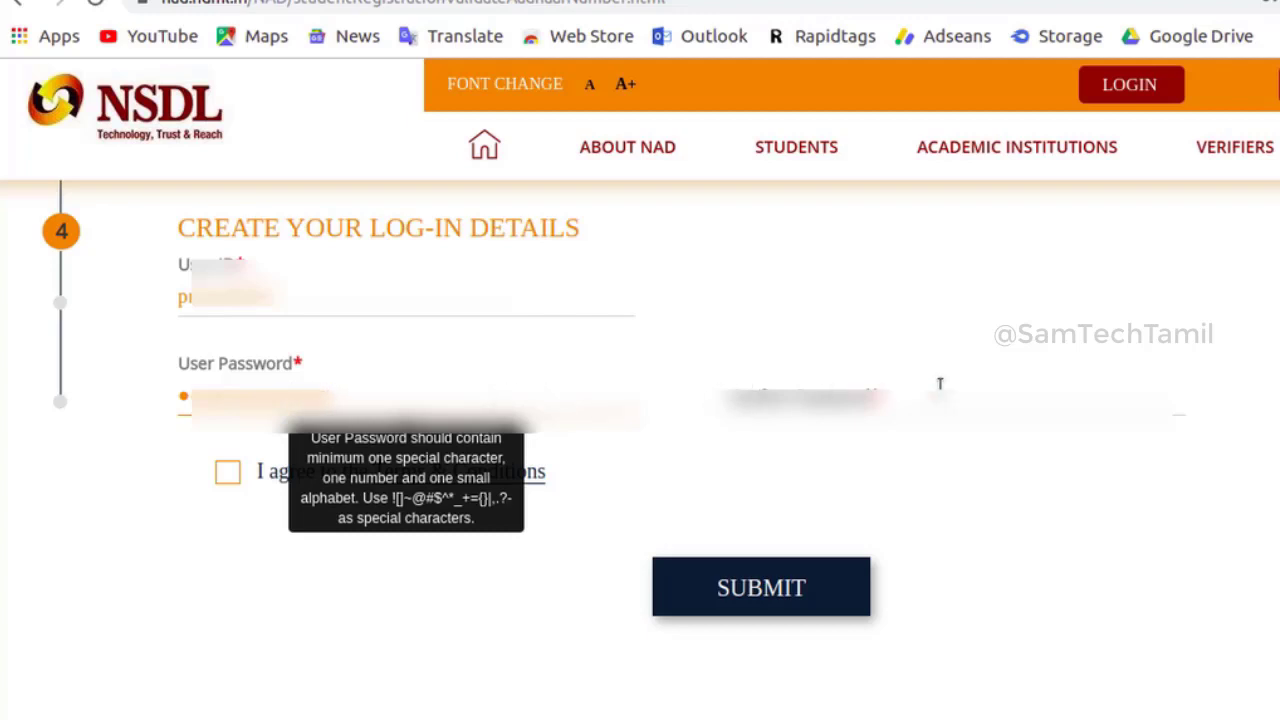
click(940, 383)
text(a)
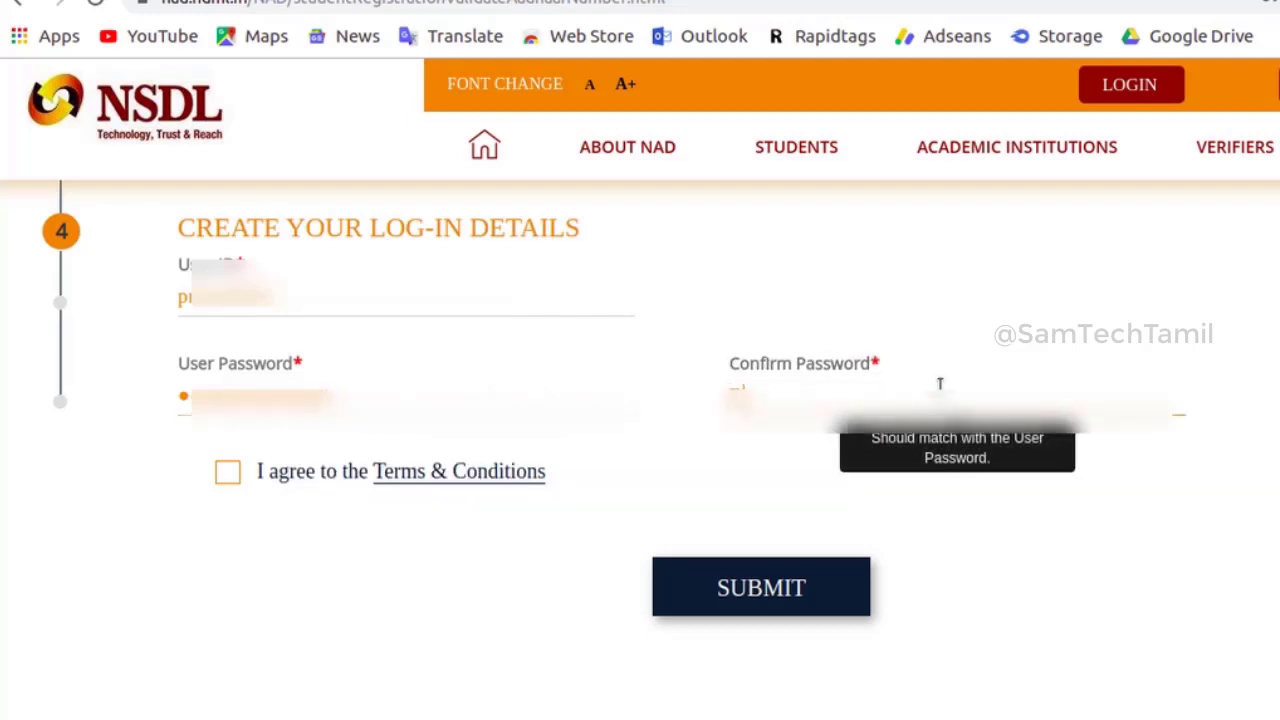
text(aaaaa)
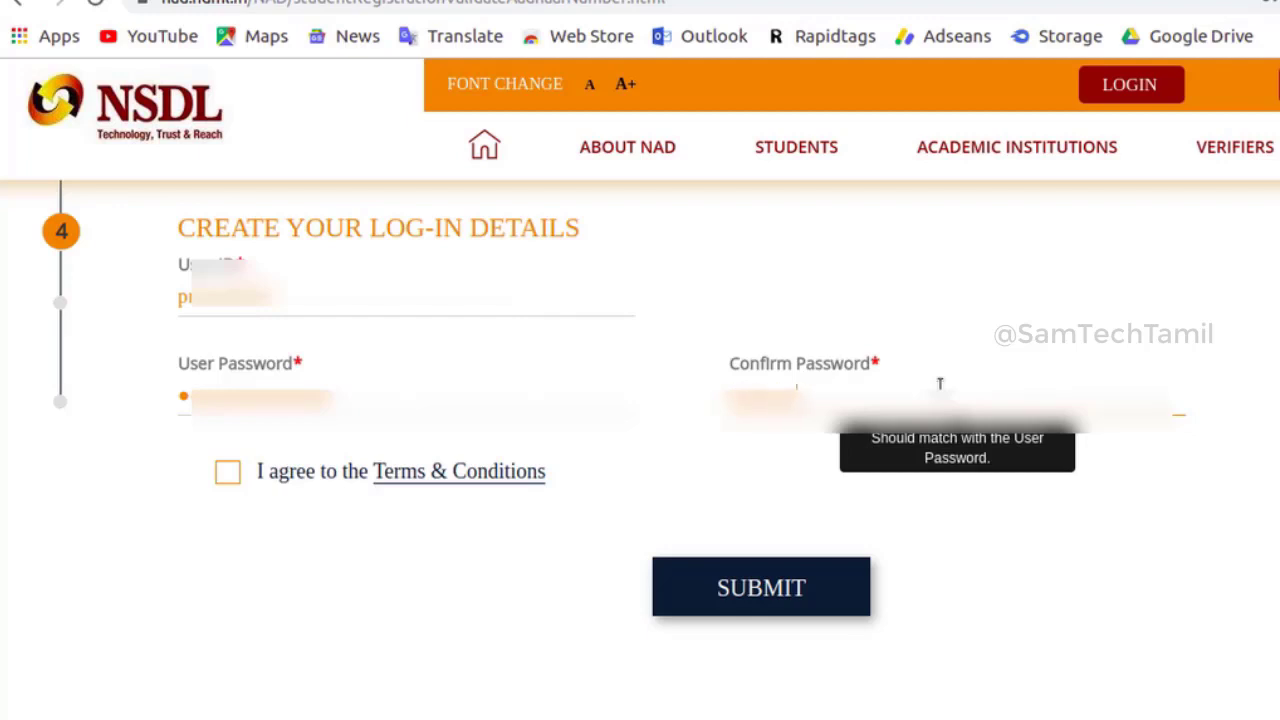
text(aaaa)
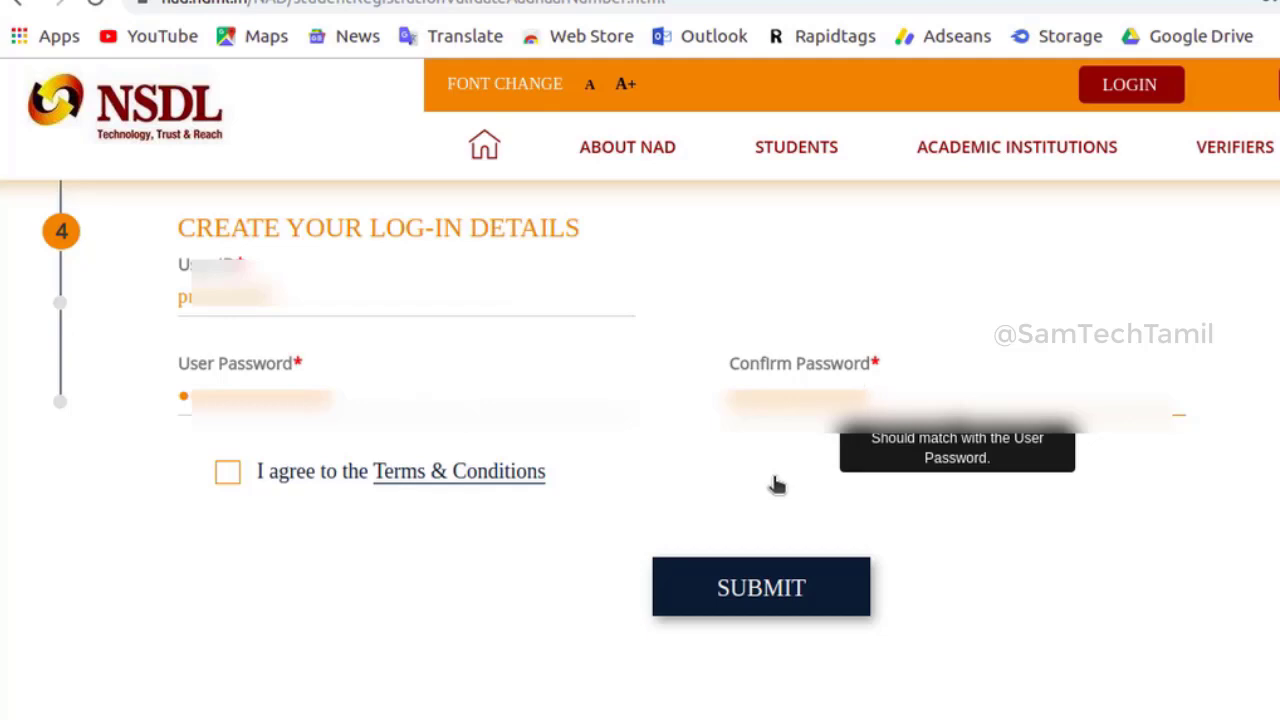
click(228, 474)
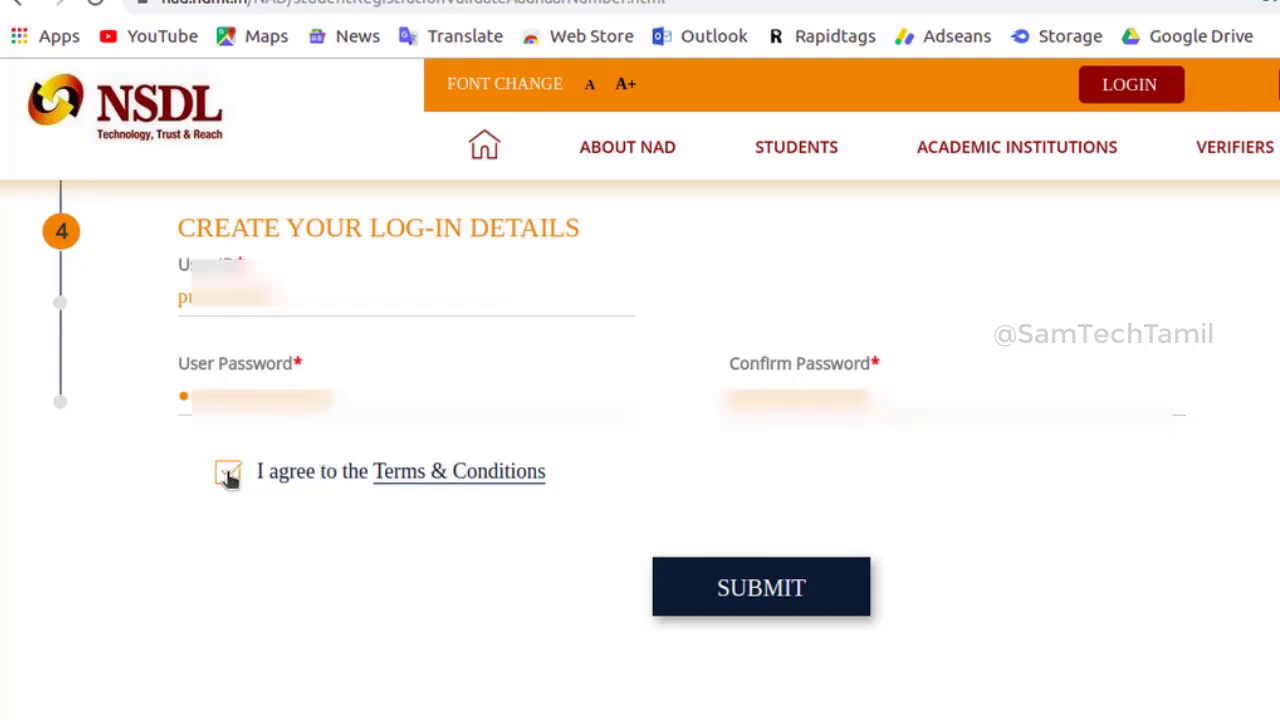
click(691, 600)
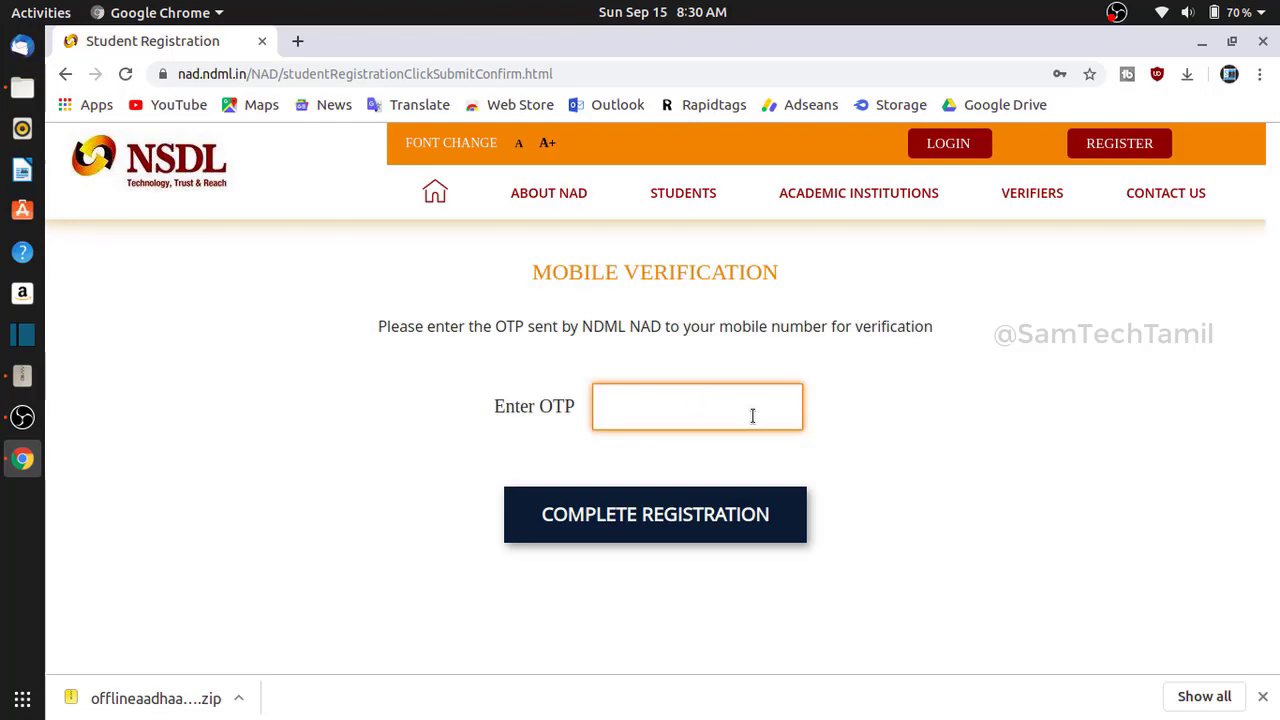
Paste the six-digit mobile OTP into the Enter OTP field
key(ctrl+v)
Complete the registration and bring up the acknowledgement slip's print preview with Save as PDF
click(657, 521)
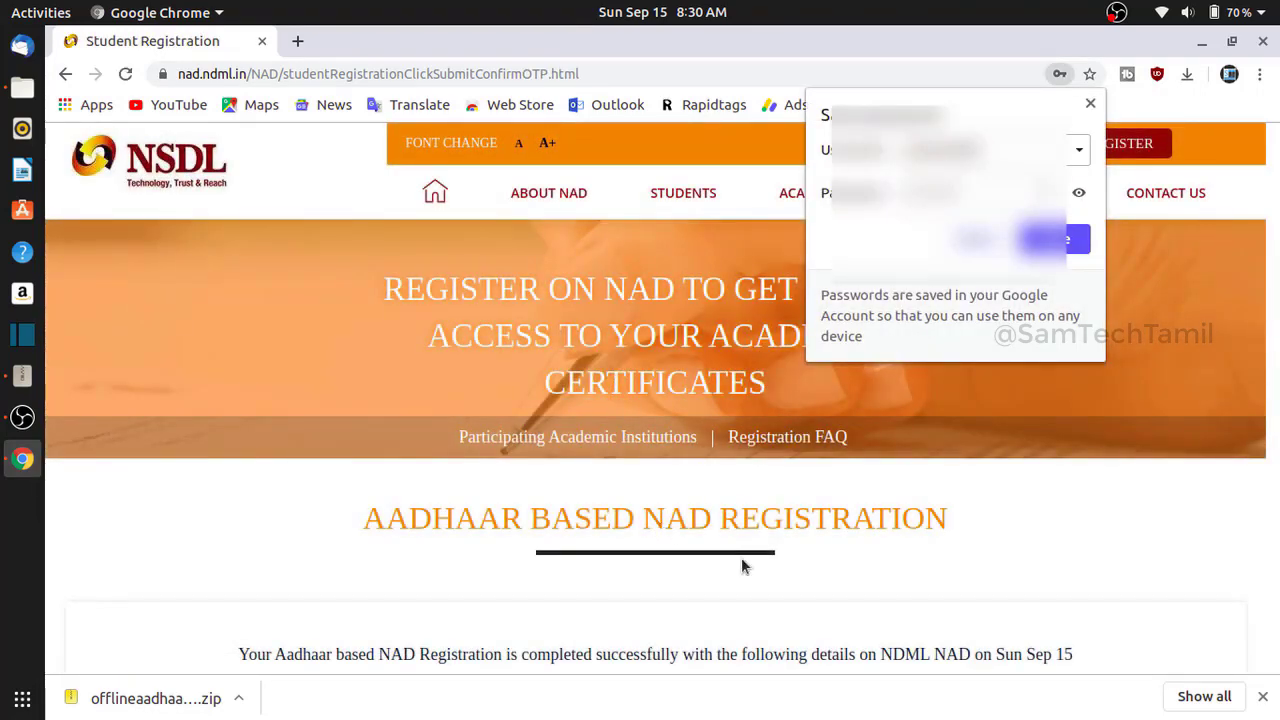
scroll(767, 572, down, 1)
scroll(767, 564, down, 8)
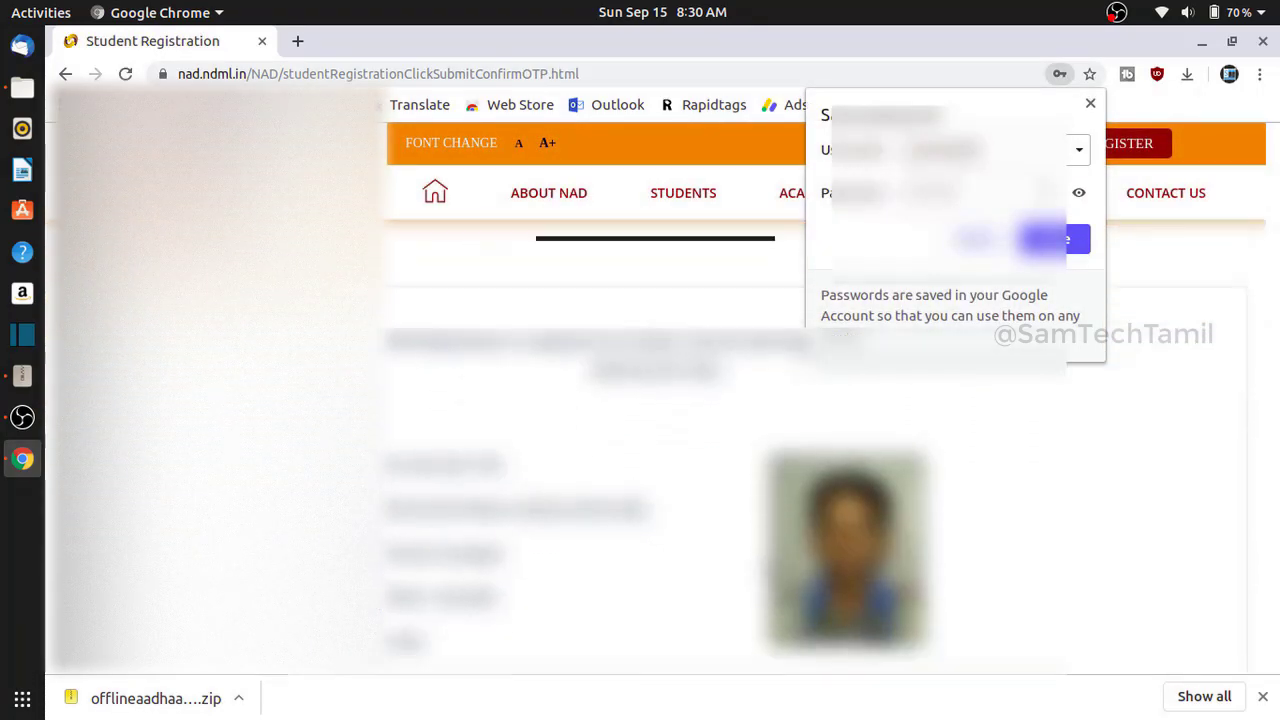
scroll(770, 572, down, 5)
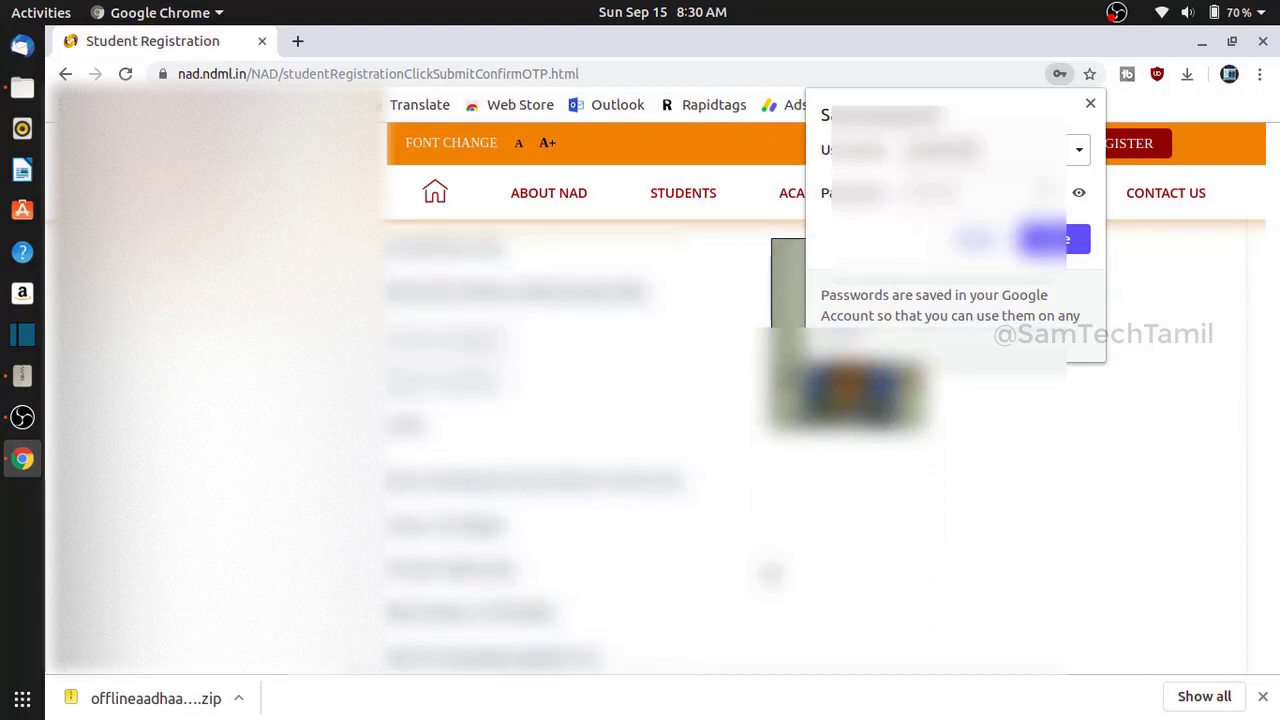
scroll(770, 572, down, 2)
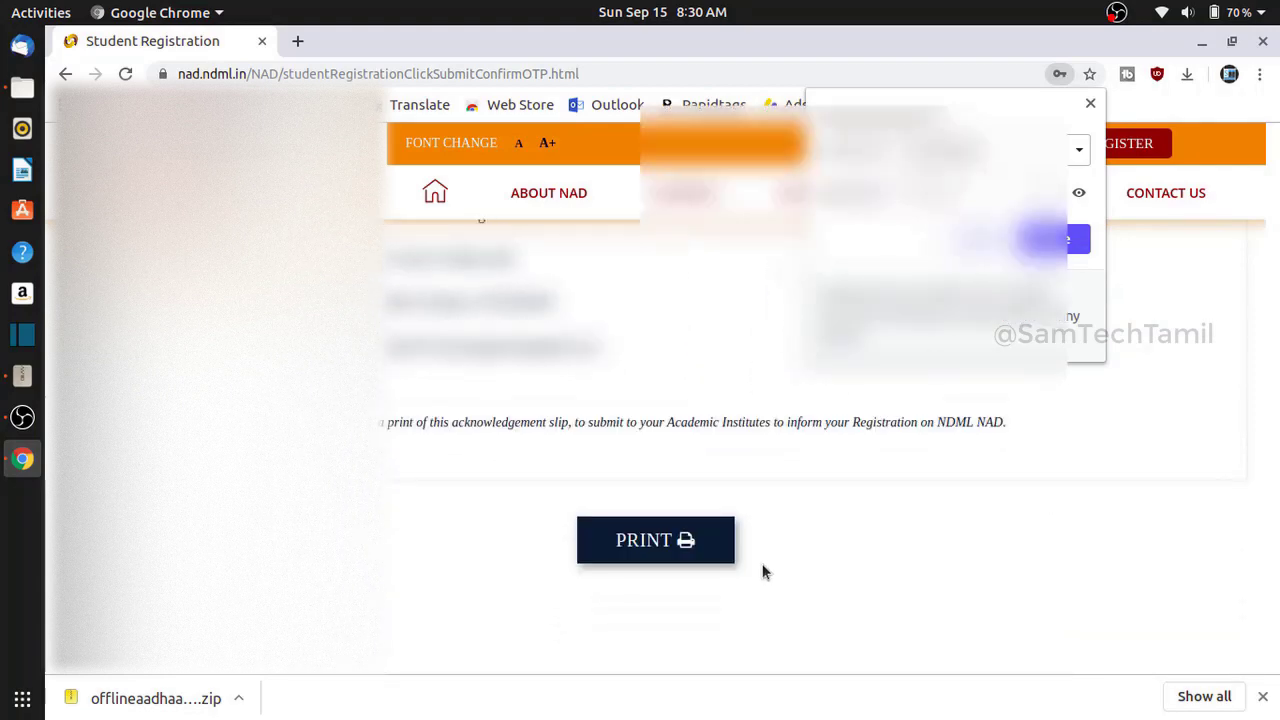
click(637, 553)
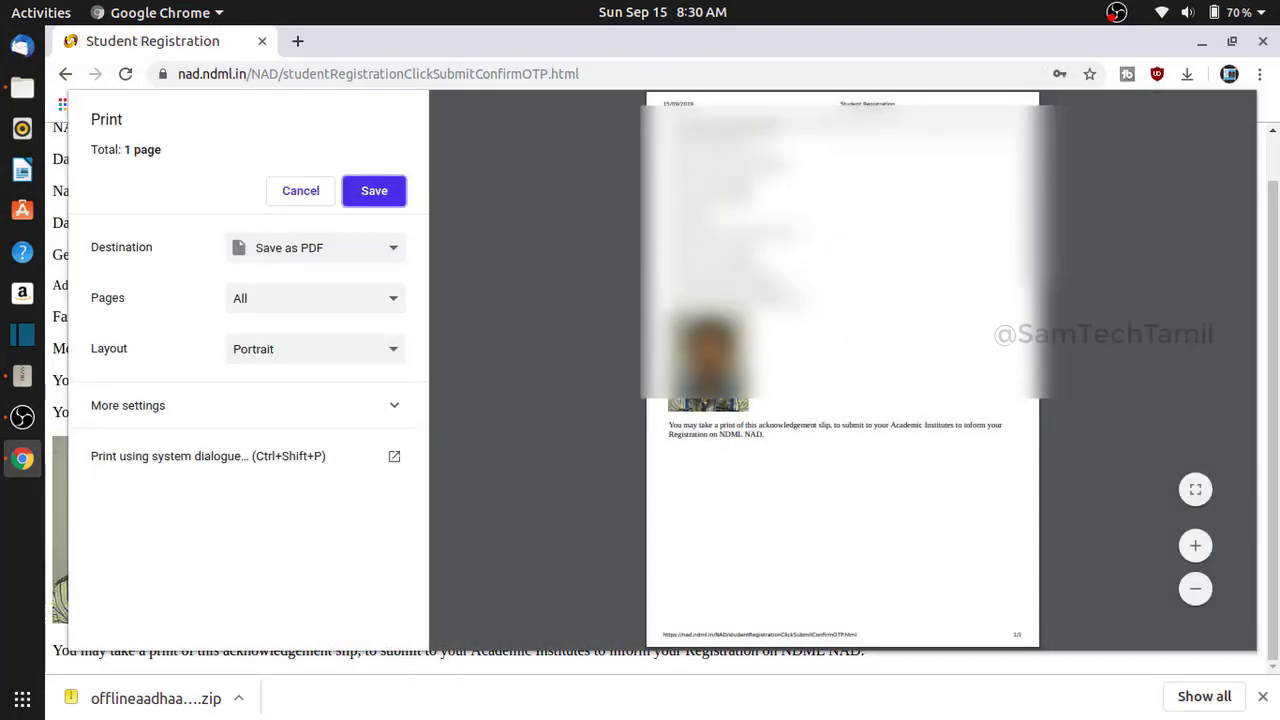
Save the slip as Student Registration.pdf in Downloads and minimise Chrome to show it
click(372, 192)
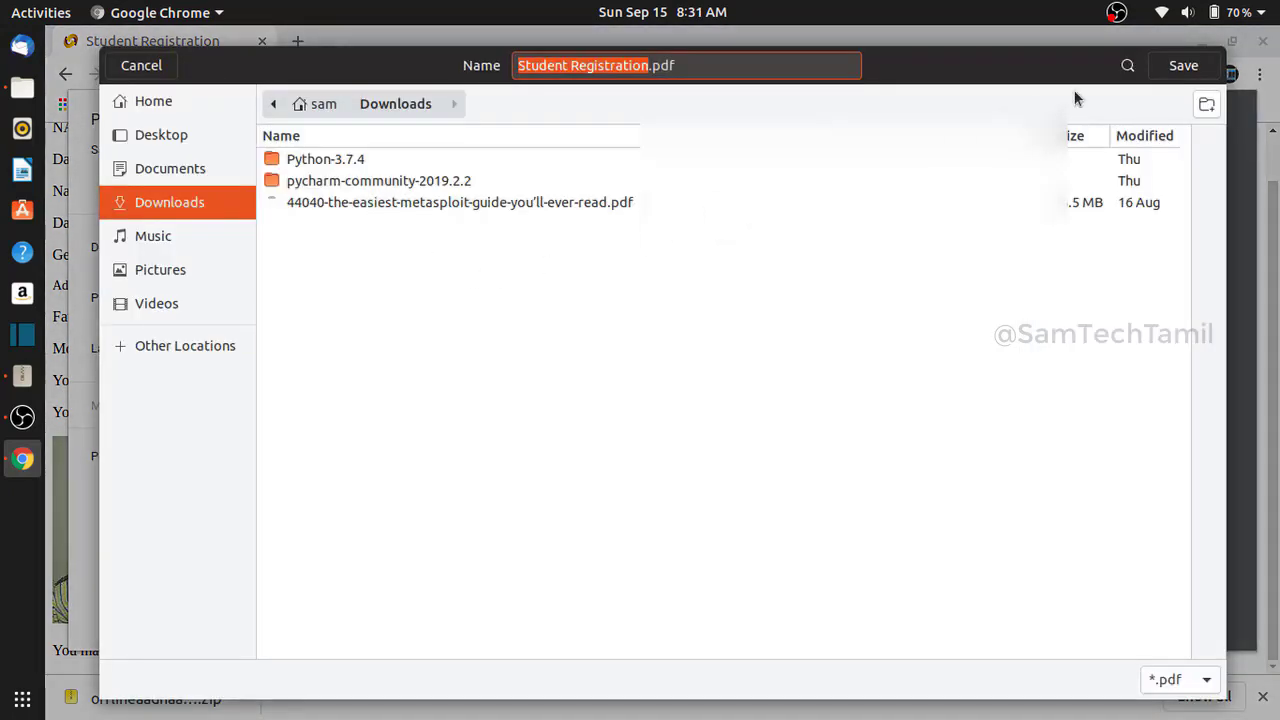
click(1177, 70)
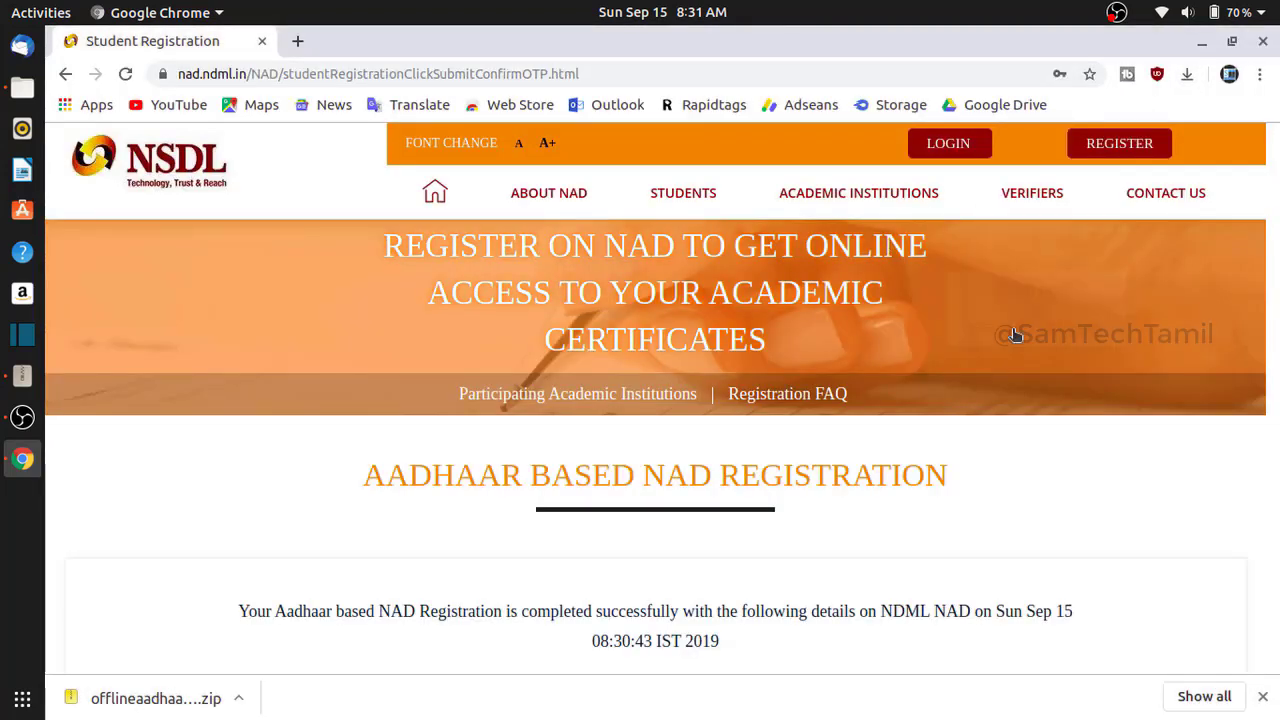
click(1201, 41)
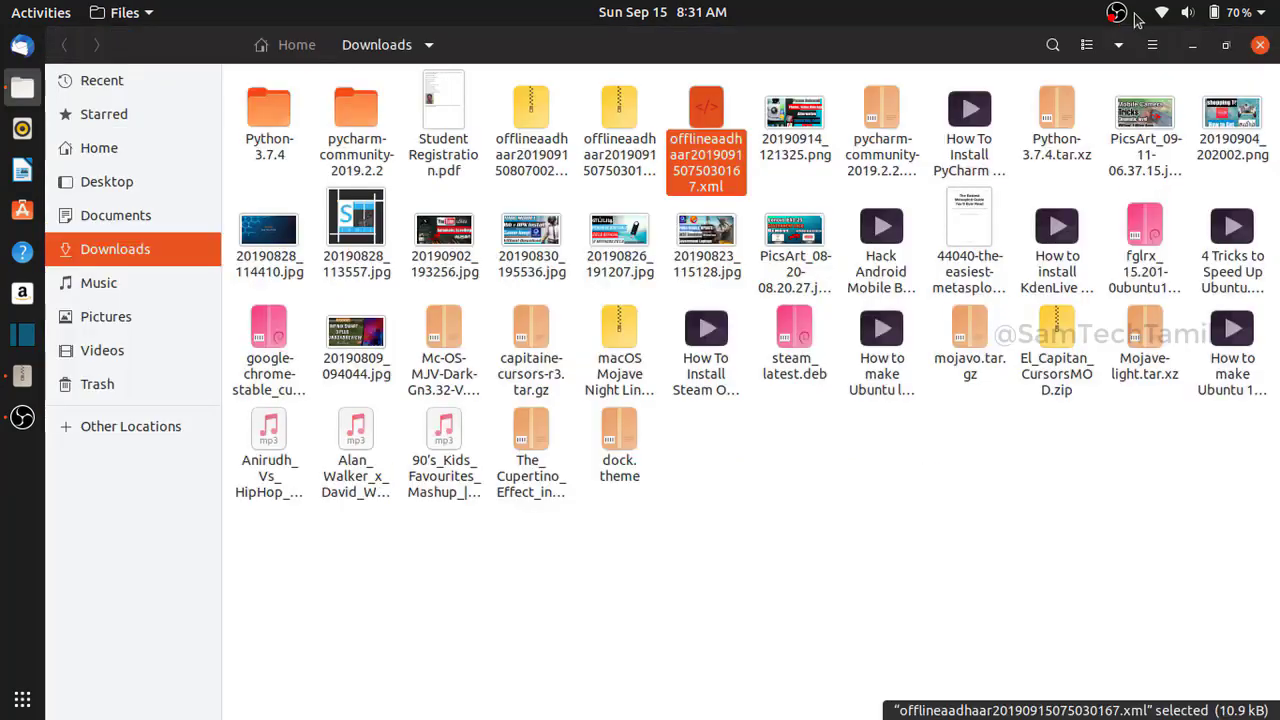
click(1118, 14)
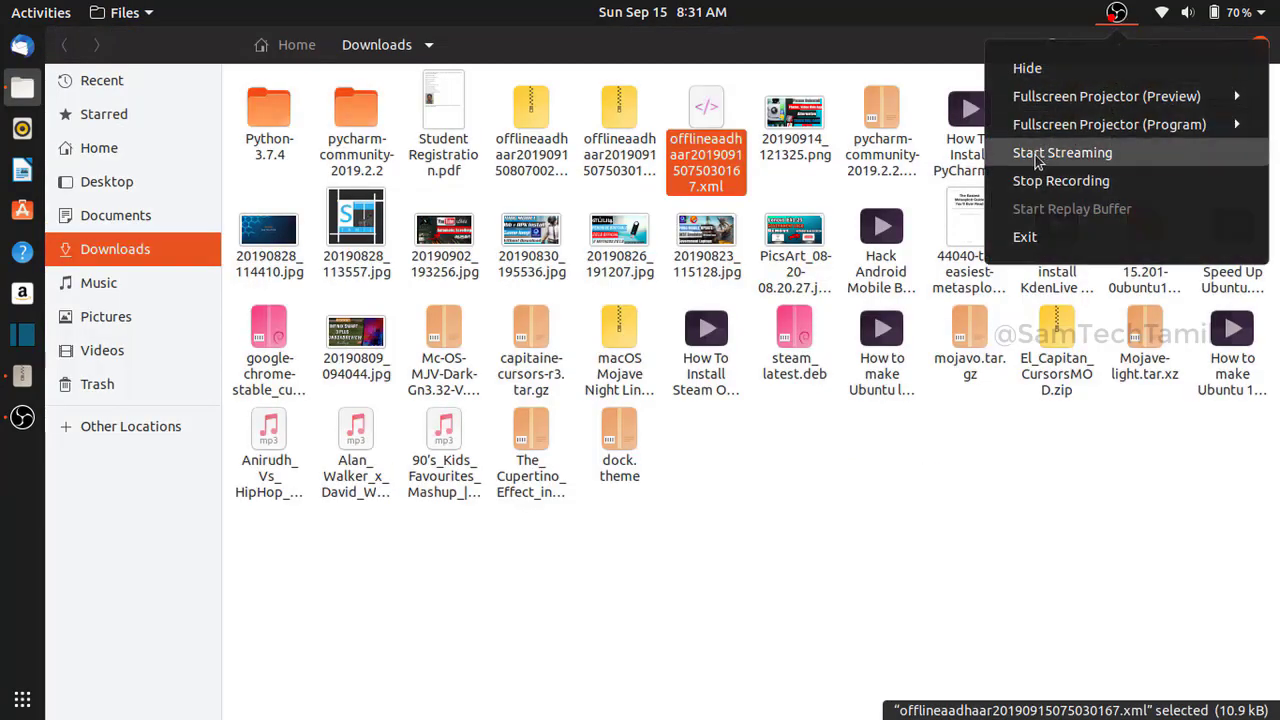
Follow the activateStudentAccount link in the NAD email, then the Login link on the verification page
click(1030, 180)
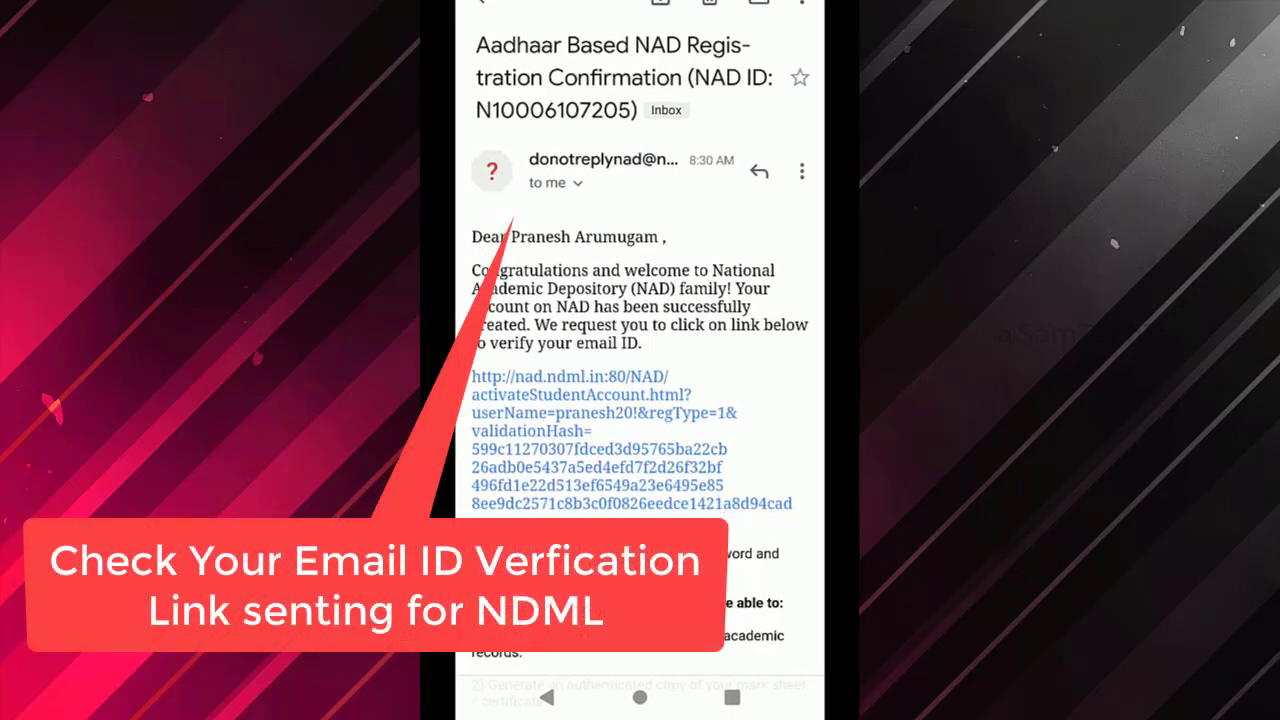
scroll(640, 360, down, 5)
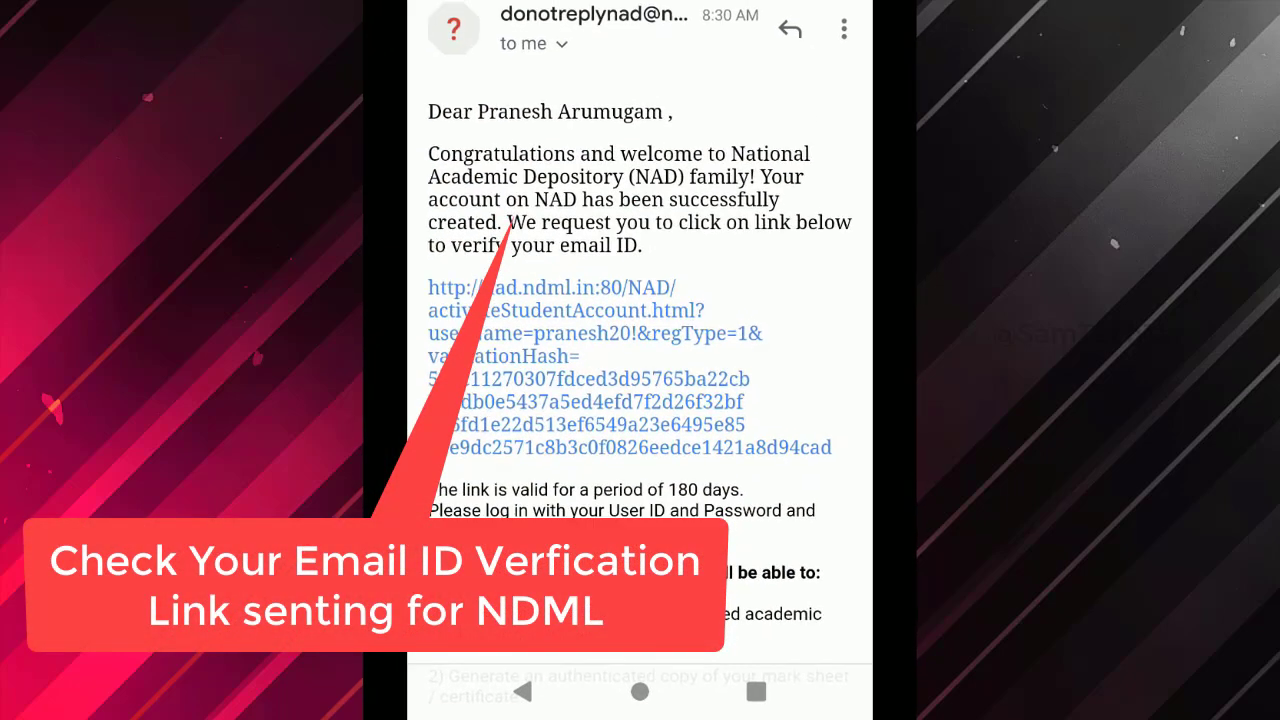
click(560, 170)
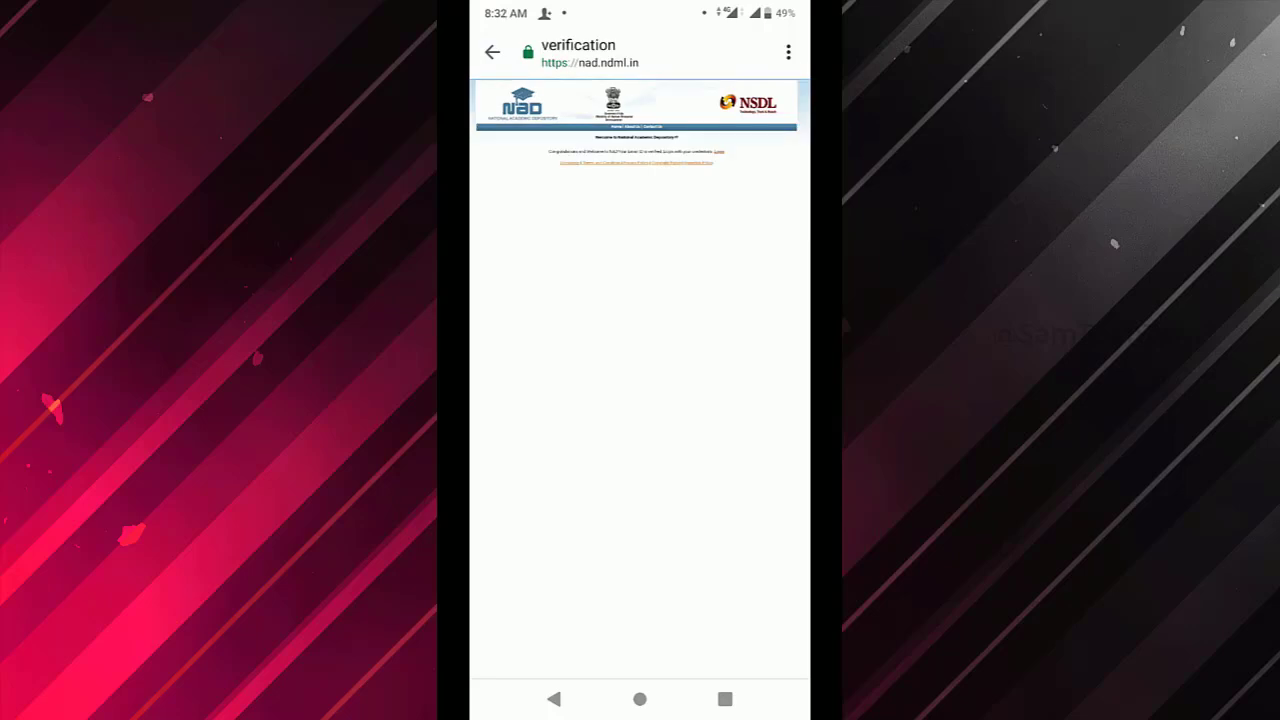
double_click(640, 152)
scroll(640, 160, down, 2)
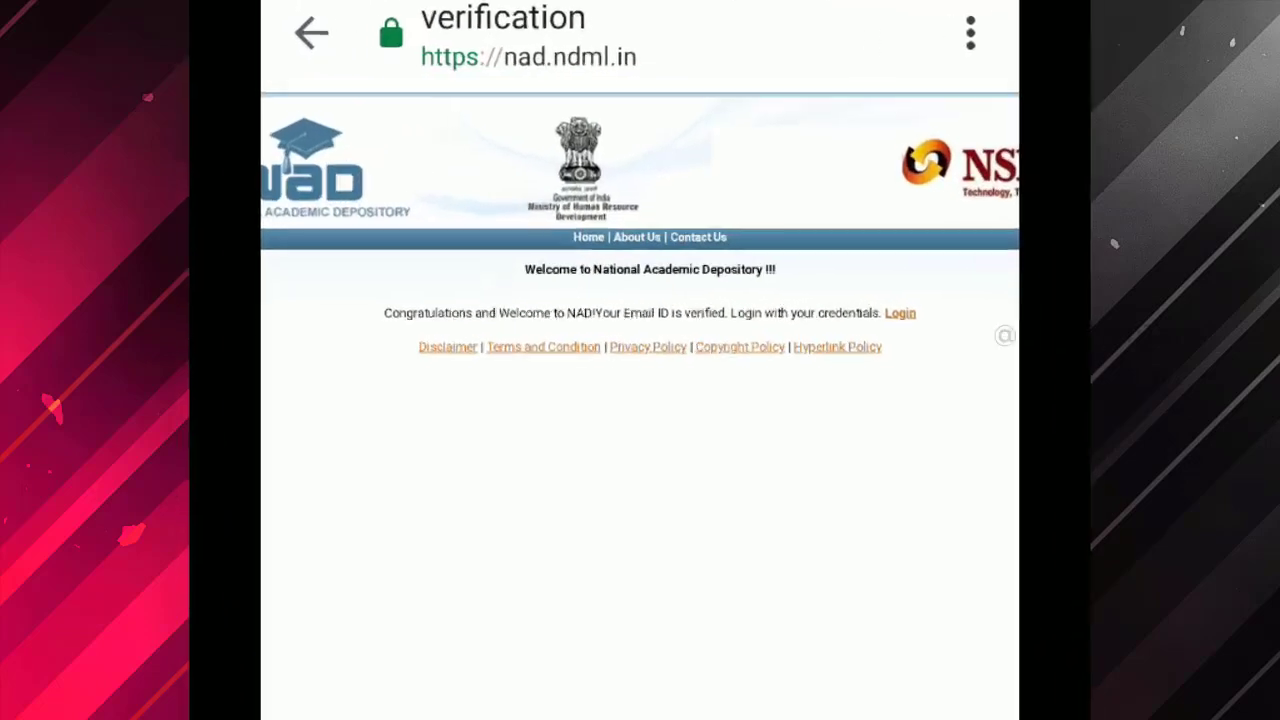
scroll(640, 180, up, 2)
click(894, 232)
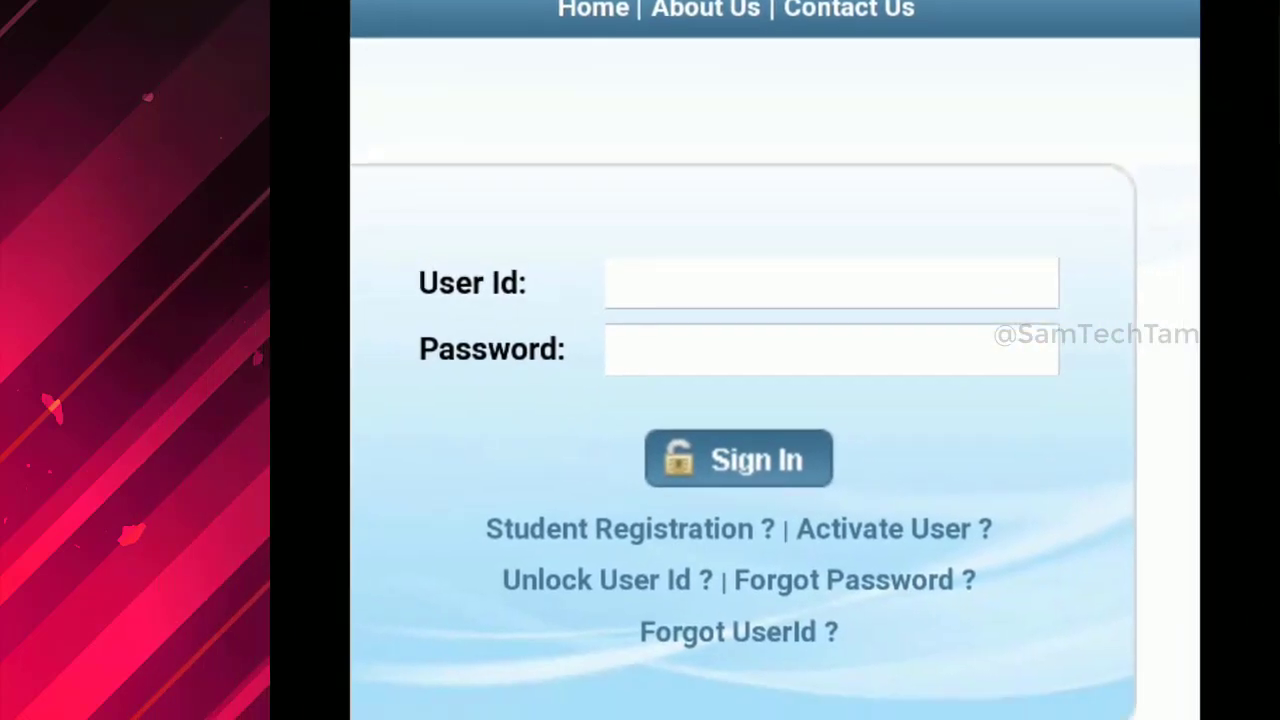
Sign in to NAD with the new user ID and account password
click(612, 284)
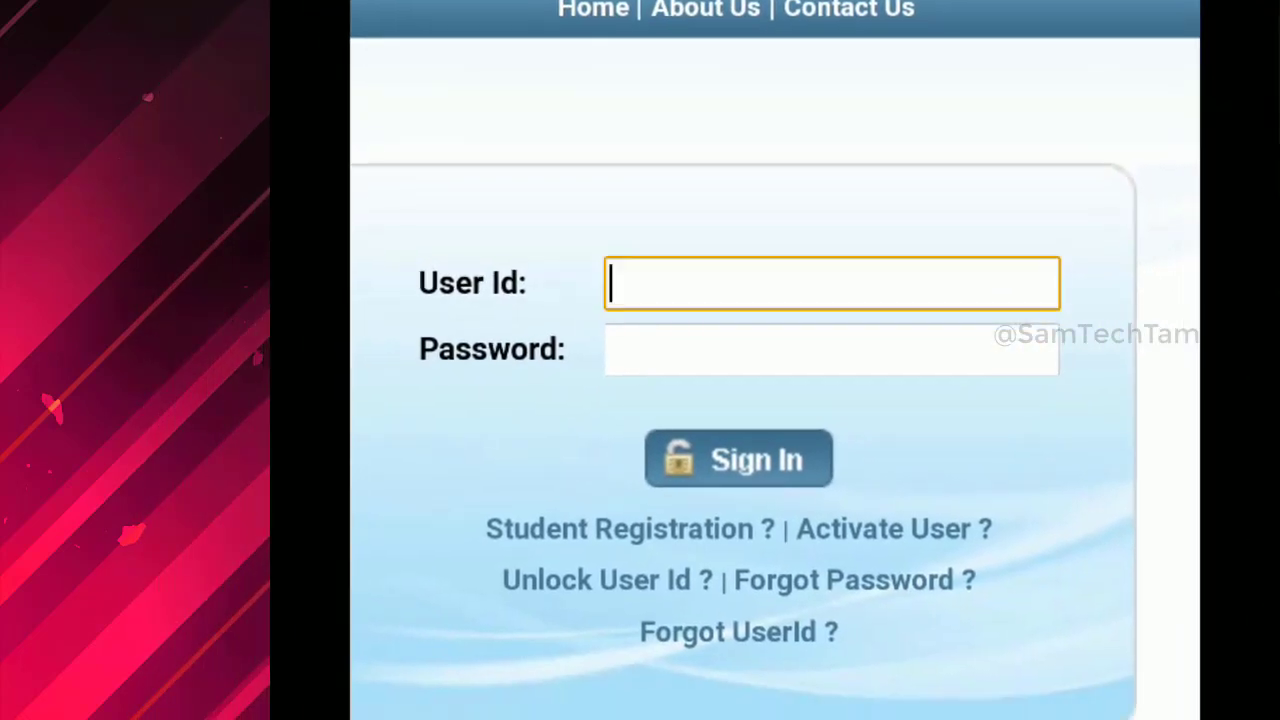
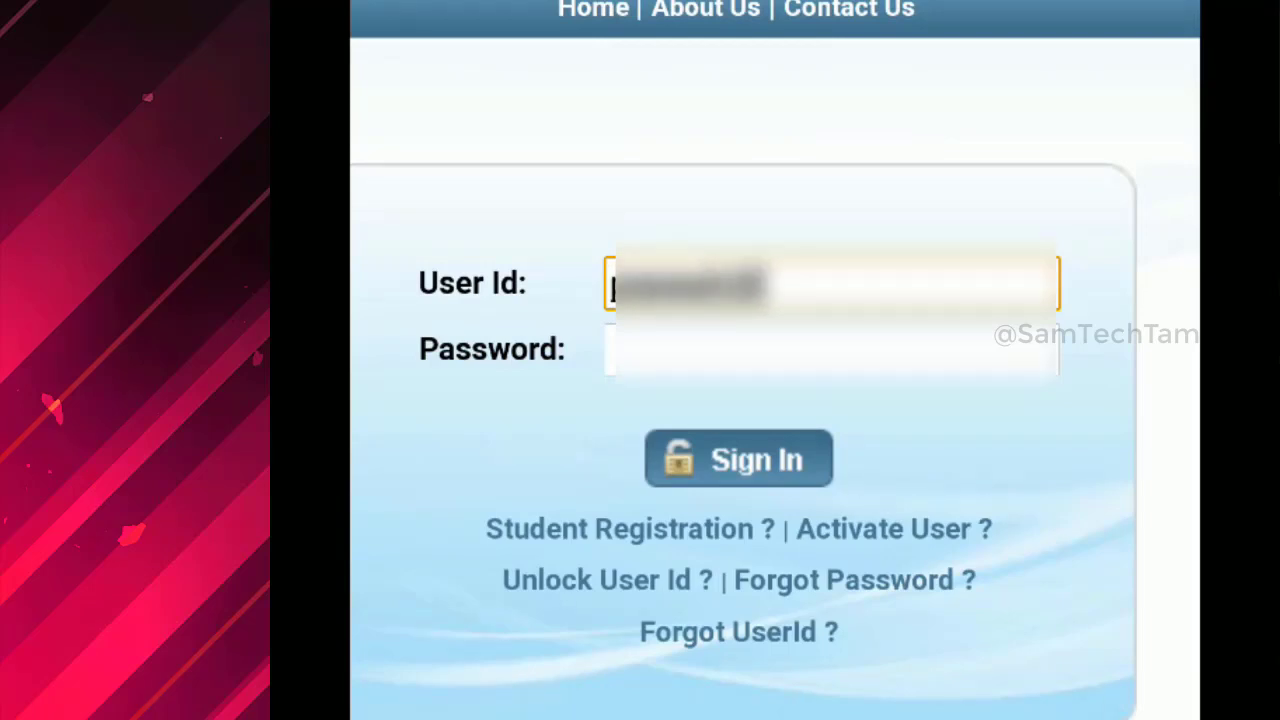
key(BackSpace)
key(BackSpace)
key(BackSpace)
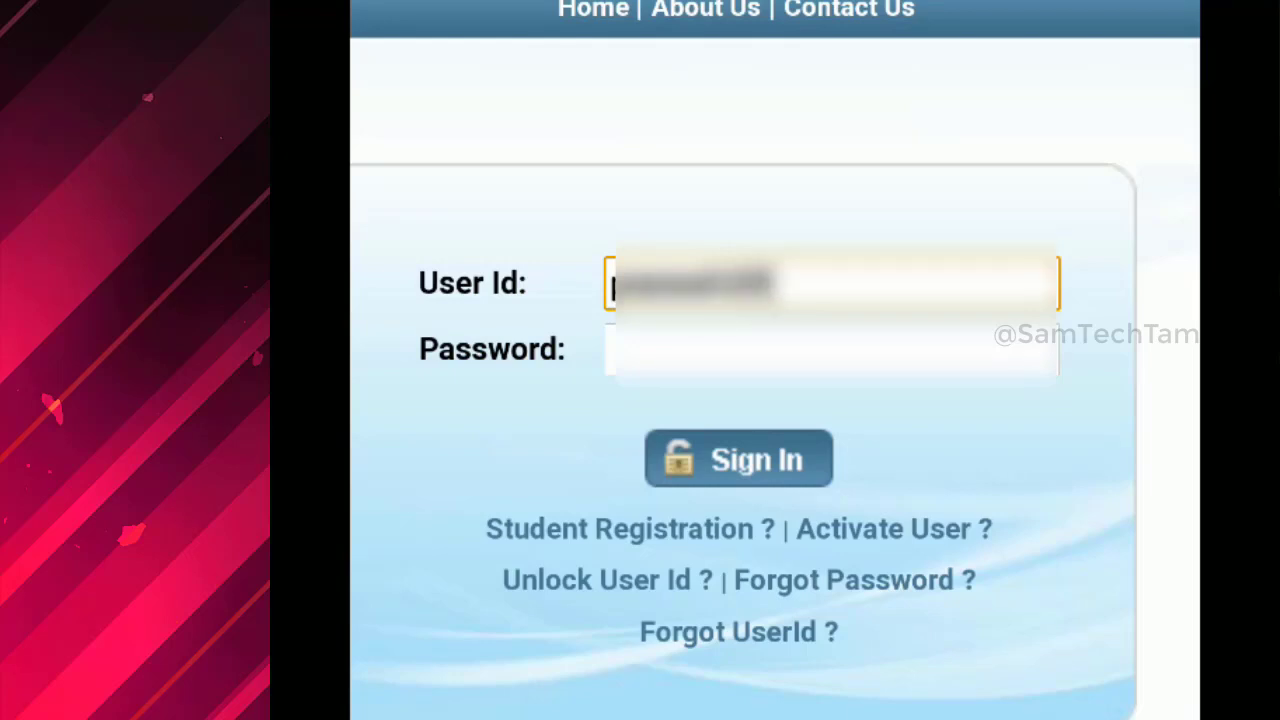
click(830, 349)
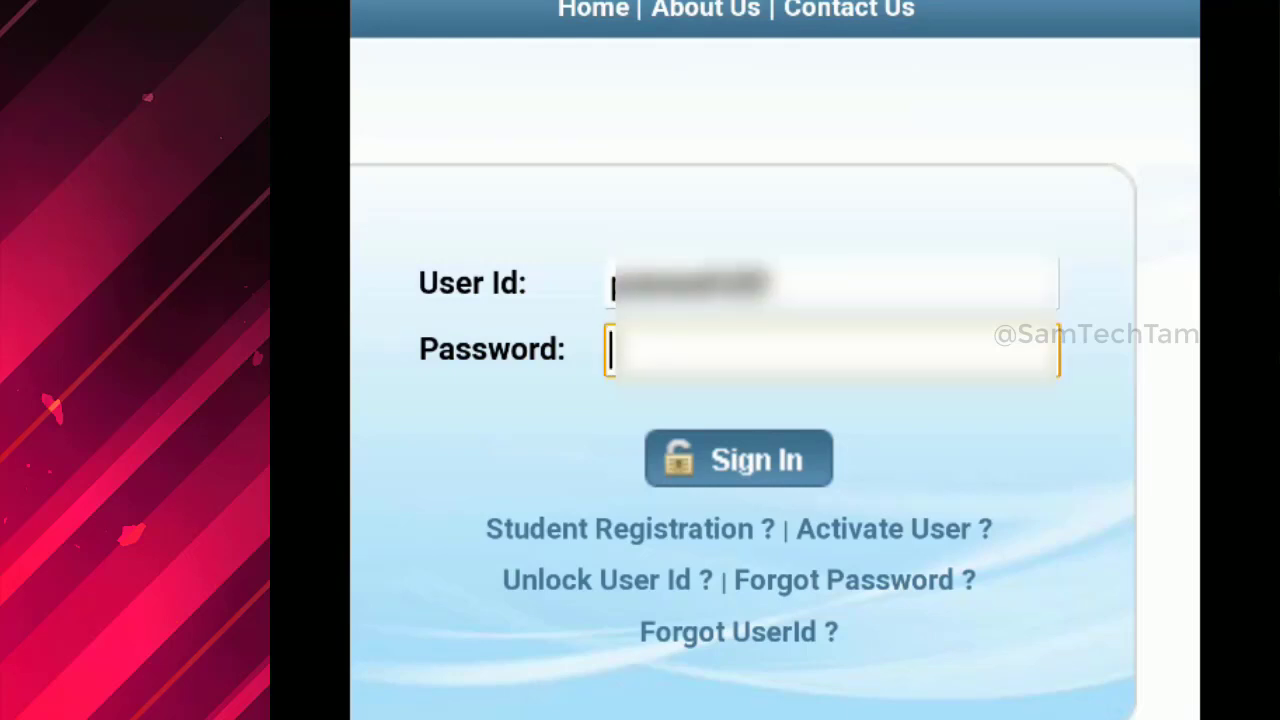
text(**)
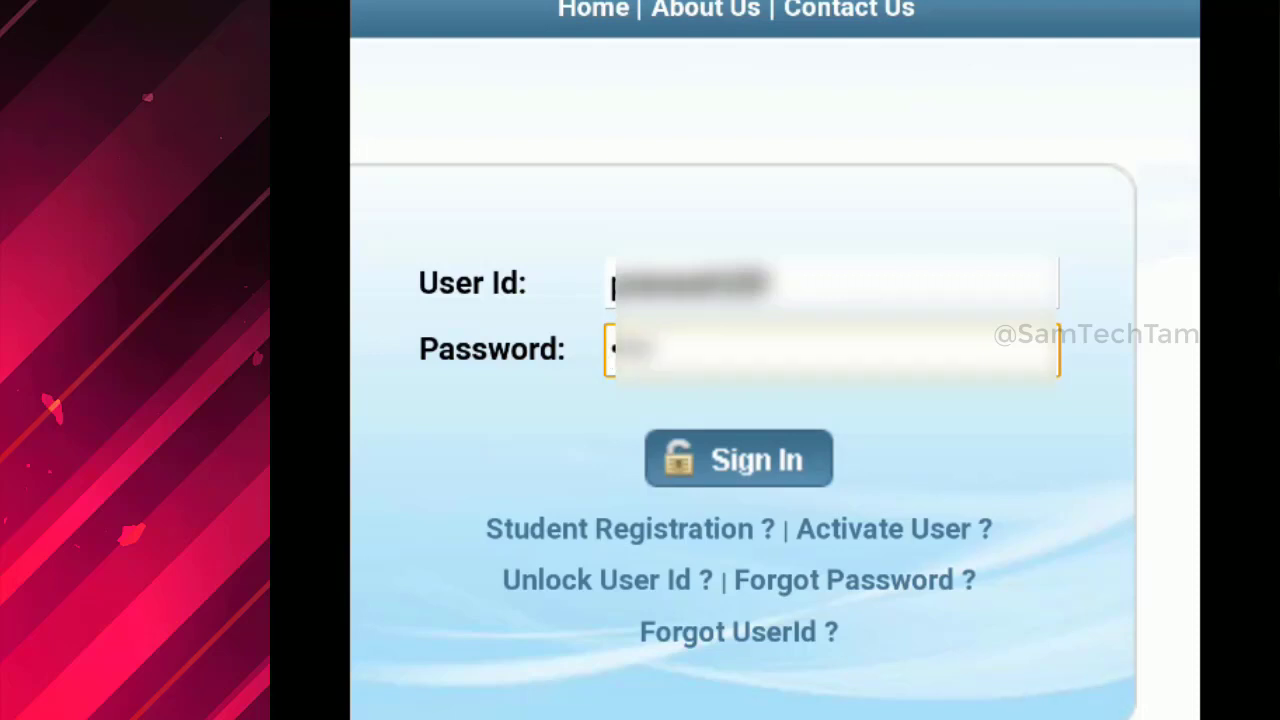
text(***)
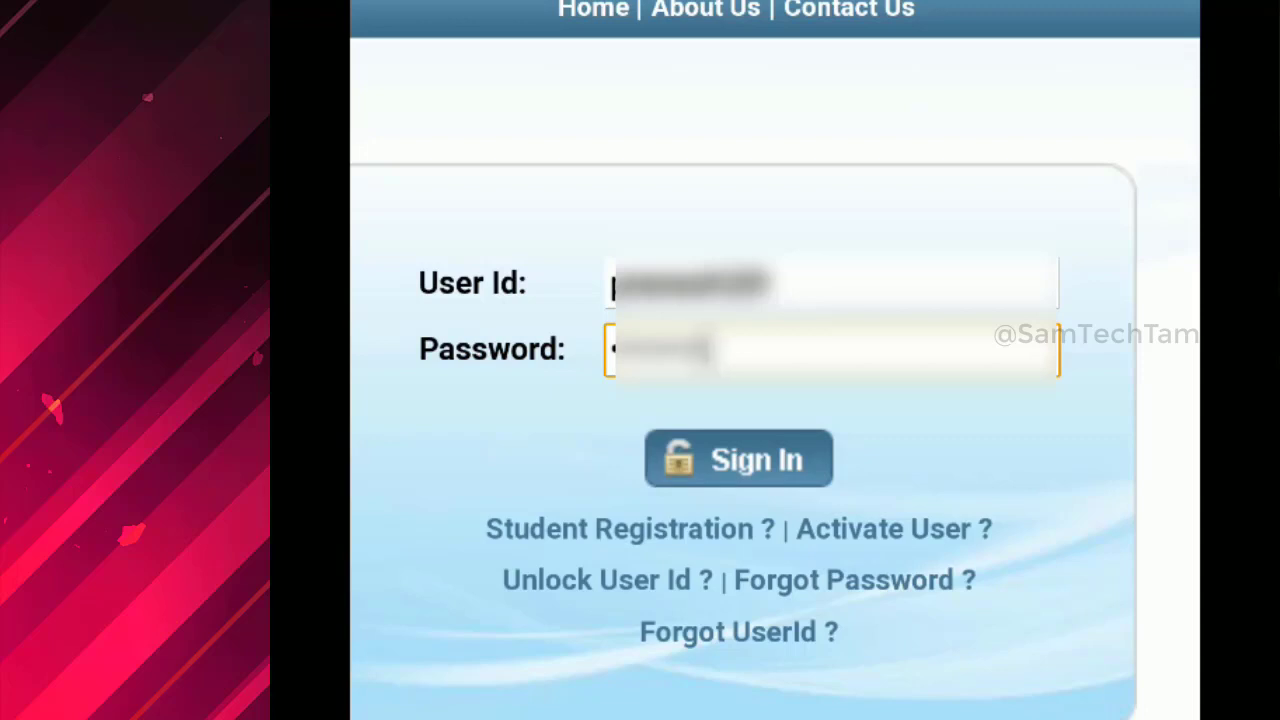
key(Tab)
key(Return)
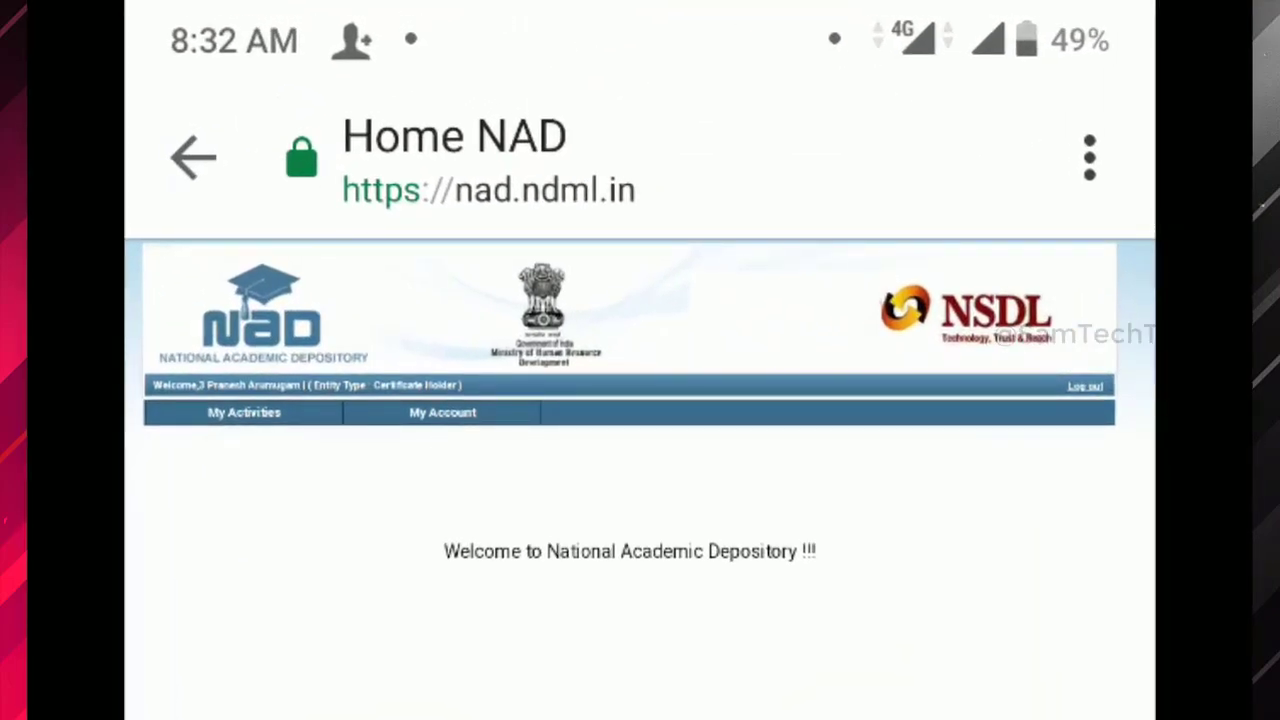
Expand the My Activities menu on the NAD home page
scroll(640, 480, down, 3)
scroll(640, 480, up, 3)
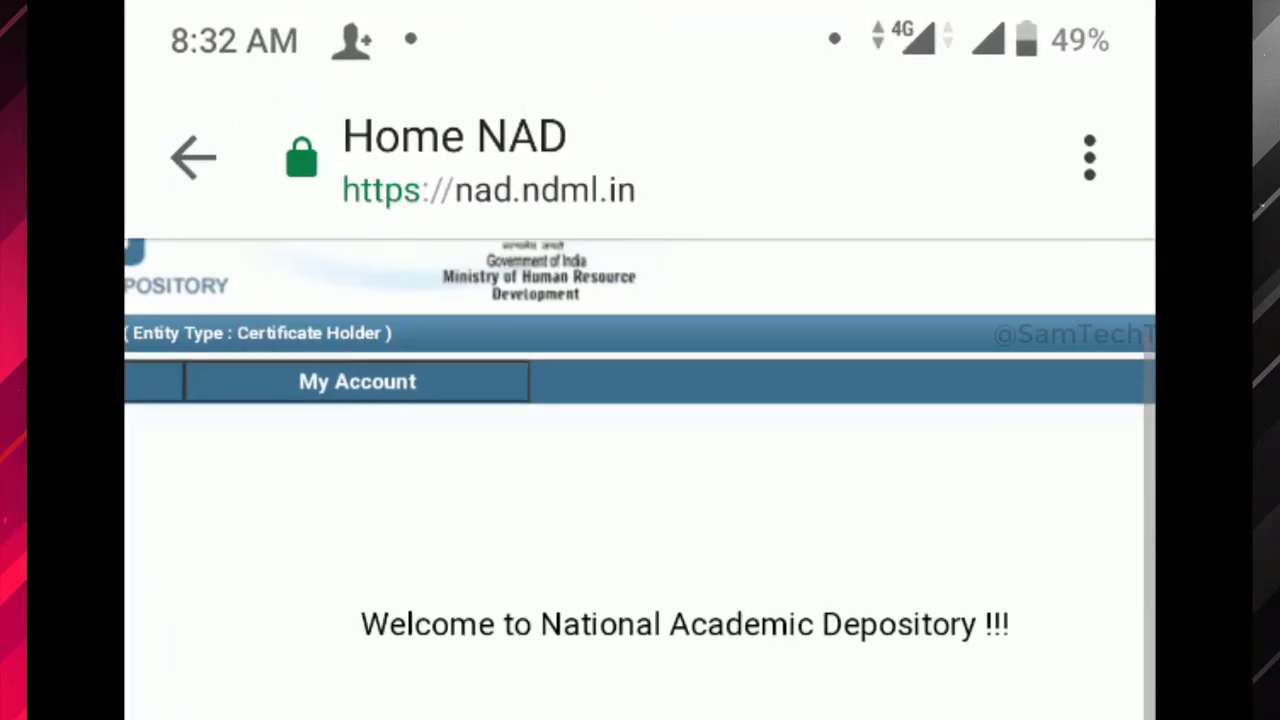
scroll(640, 480, down, 2)
scroll(640, 480, up, 3)
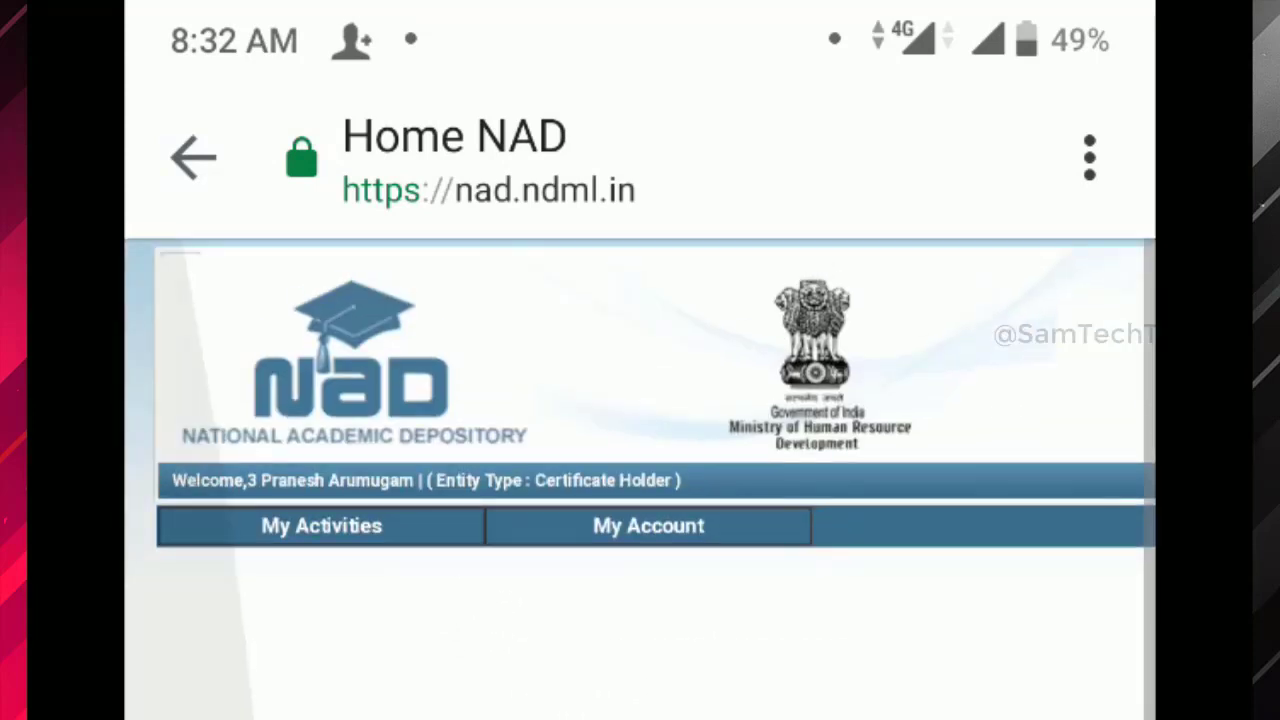
click(321, 526)
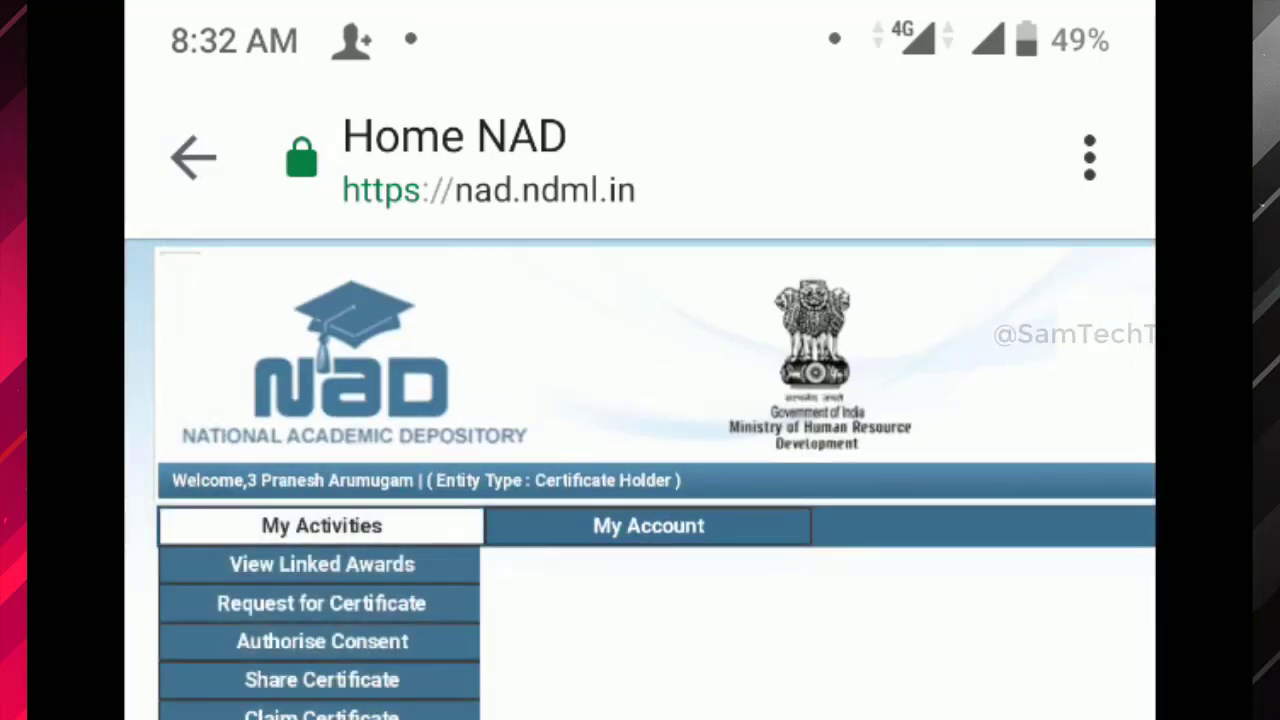